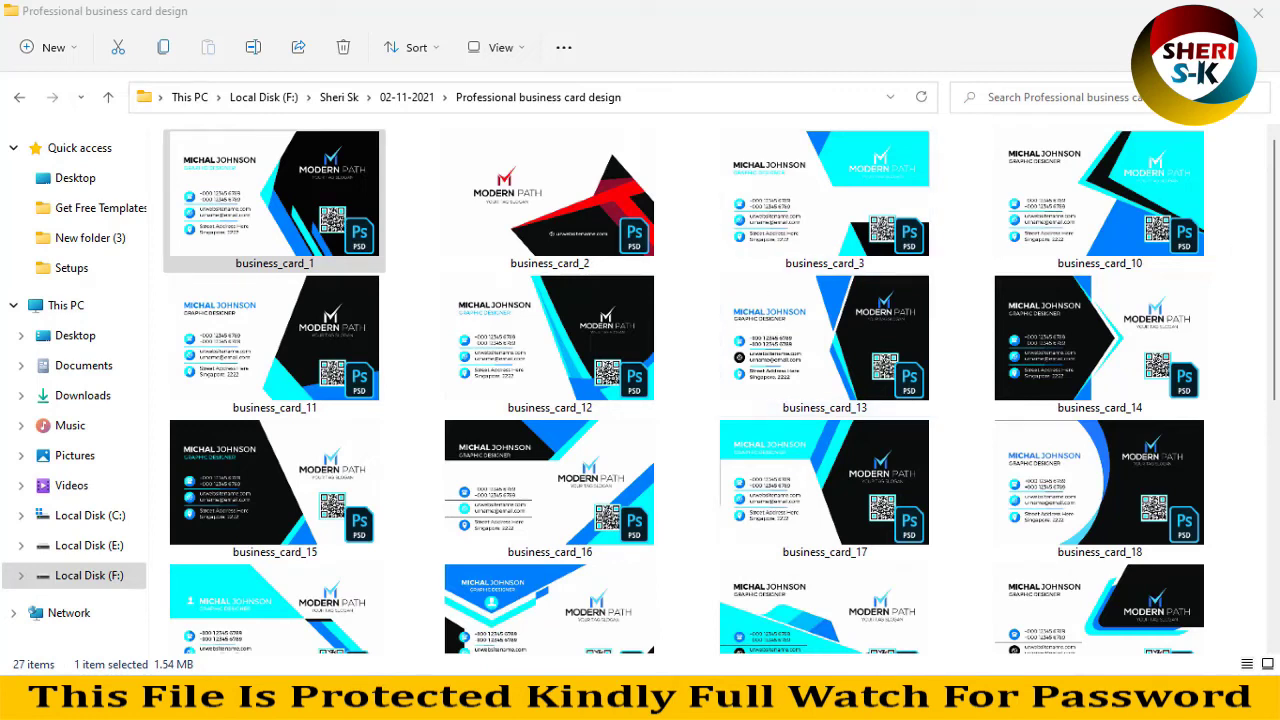
# - Open the business_card_2 template and try the Move and Rectangular Marquee tools
pyautogui.scroll(-3, 1255, 275)
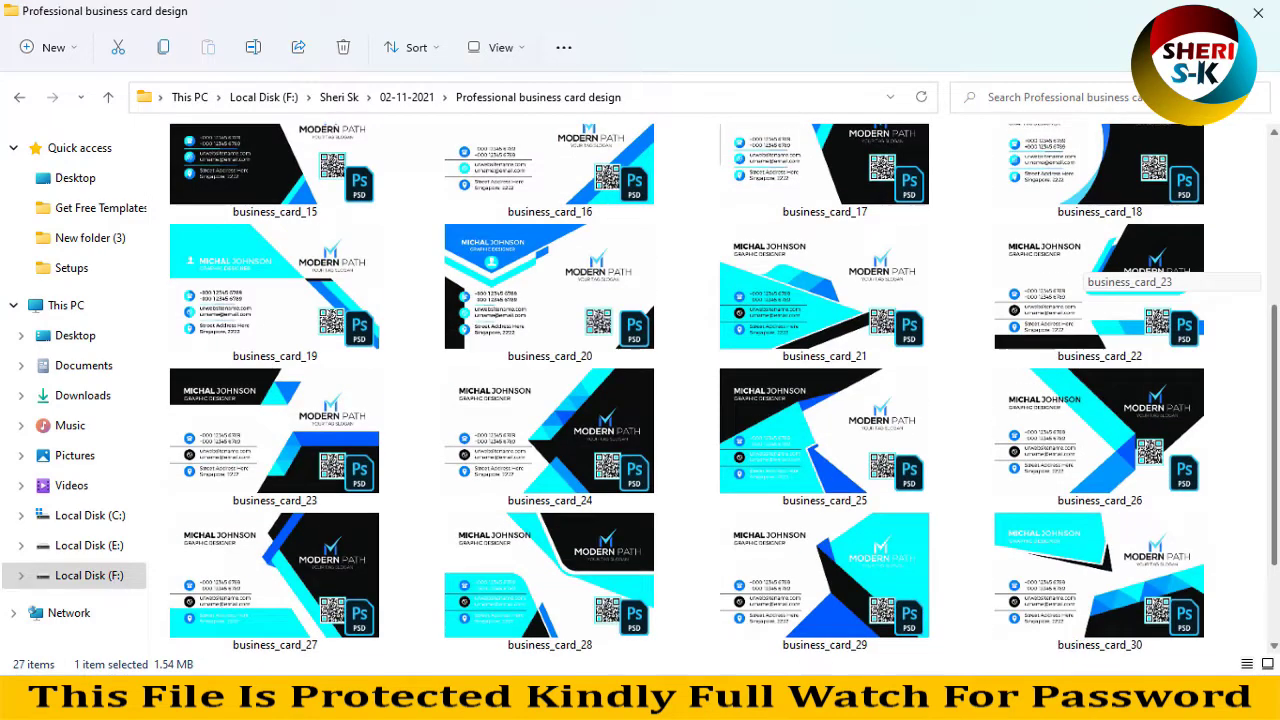
pyautogui.scroll(3, 360, 432)
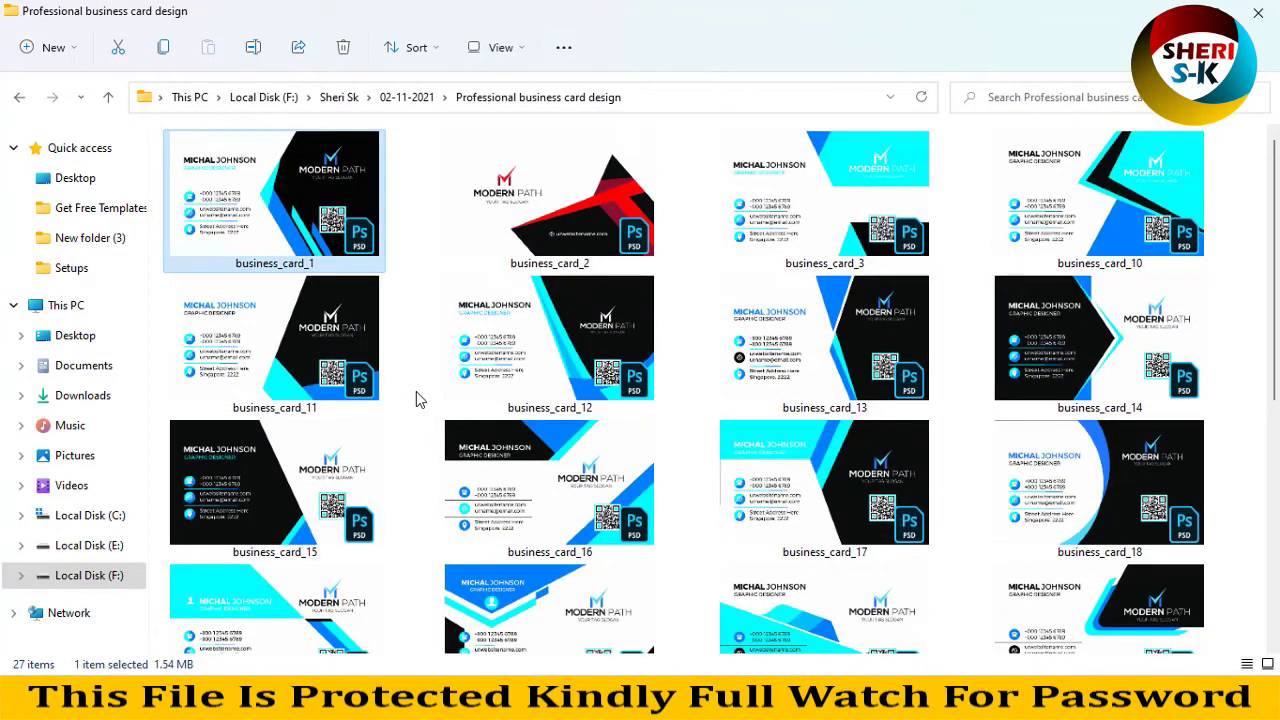
pyautogui.click(464, 317)
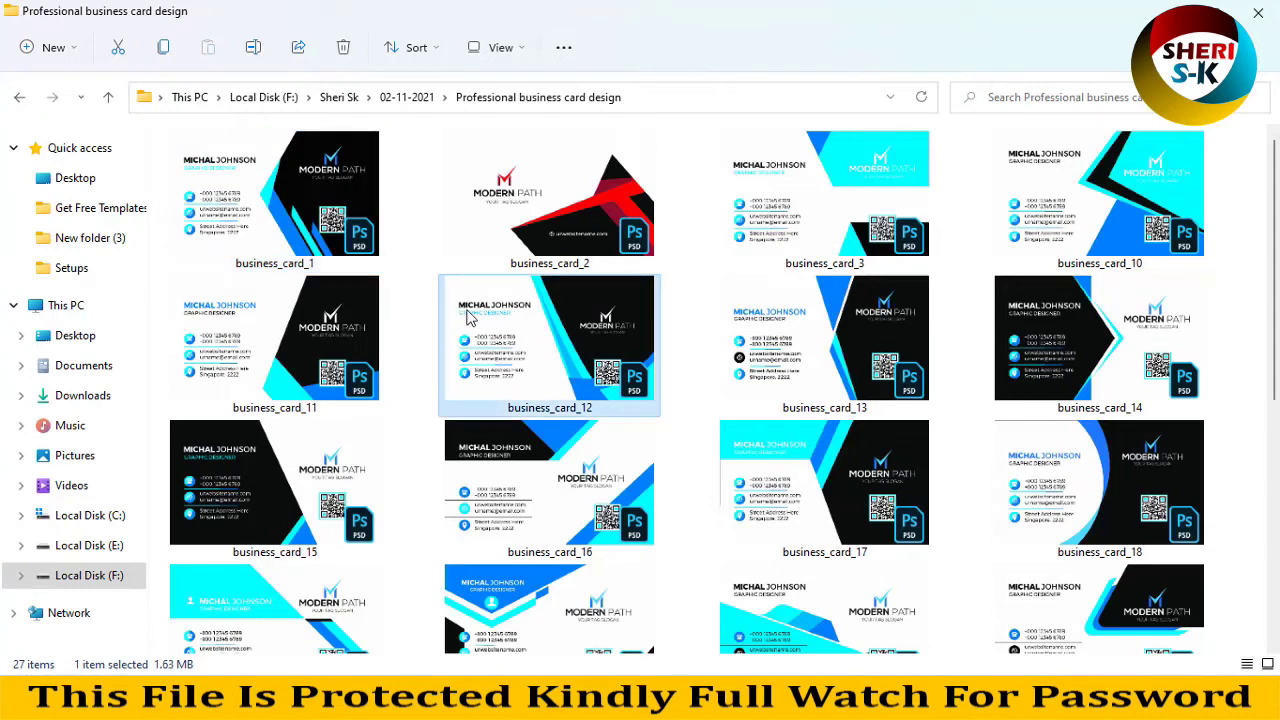
pyautogui.click(552, 232)
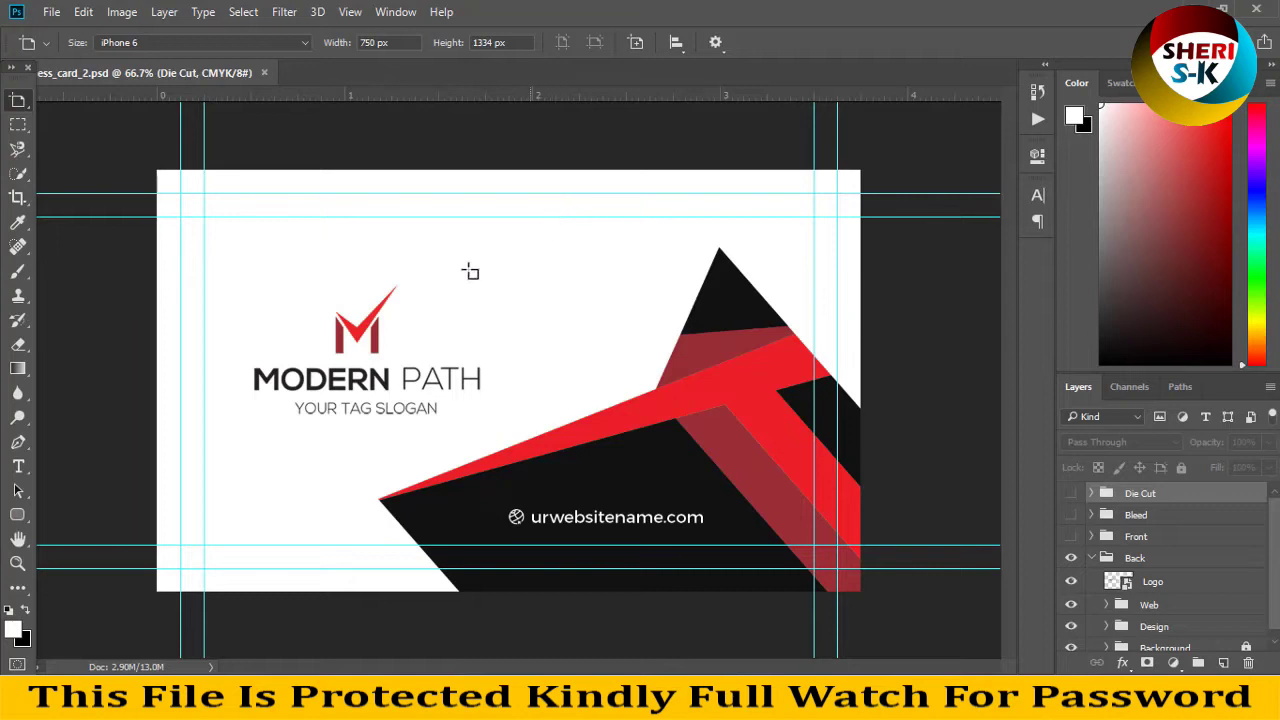
pyautogui.rightClick(20, 108)
pyautogui.click(80, 98)
pyautogui.rightClick(18, 125)
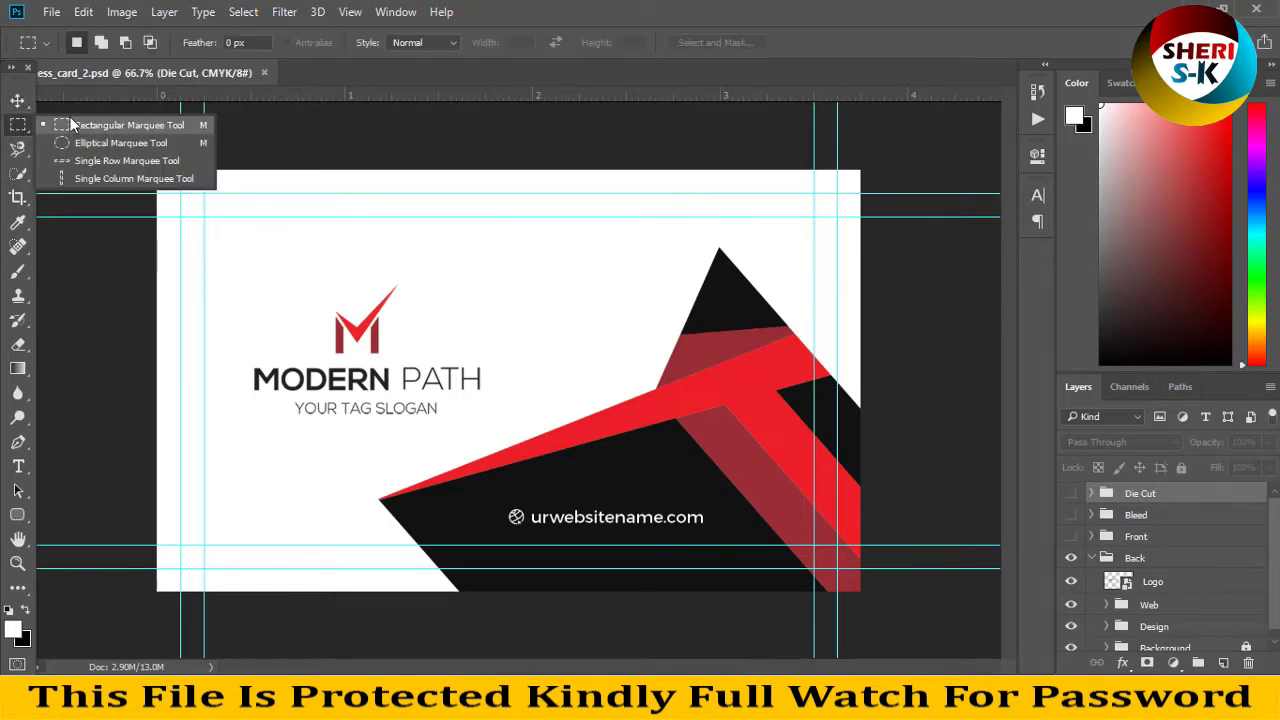
pyautogui.click(70, 125)
pyautogui.click(18, 100)
# - Select the website text, its black backing shape and the Logo layer, then close unsaved
pyautogui.click(521, 307)
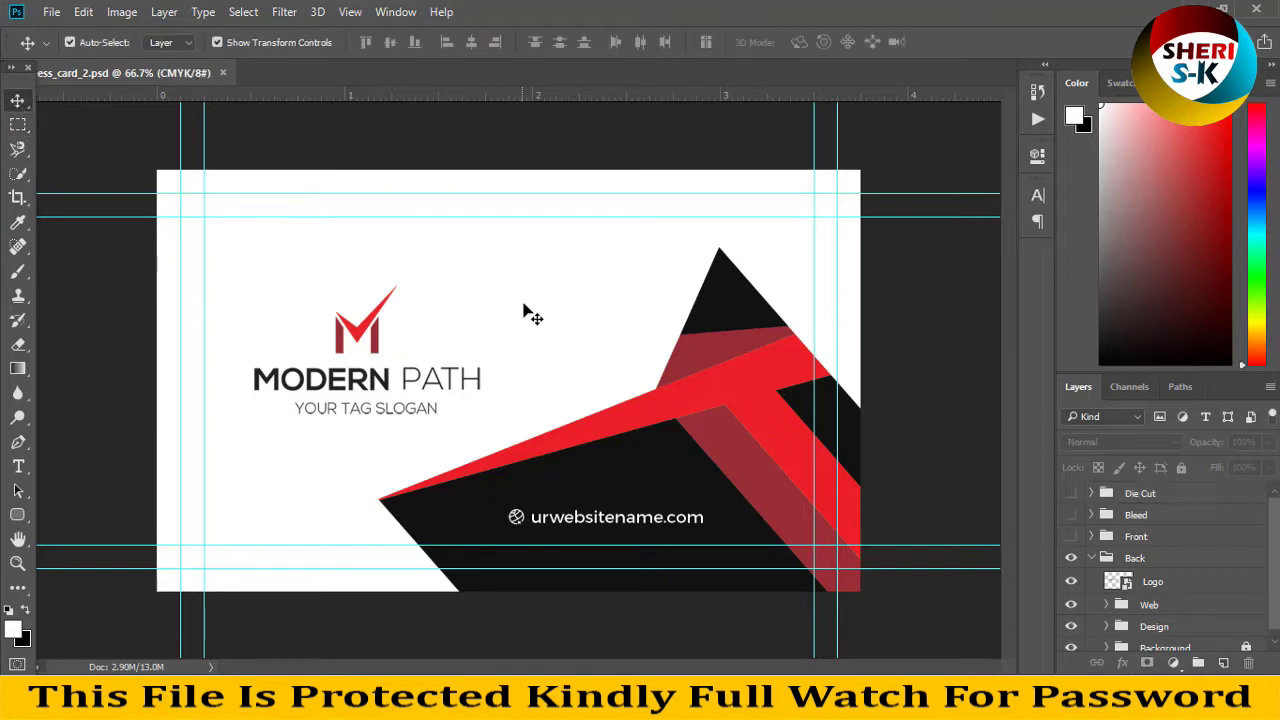
pyautogui.click(655, 516)
pyautogui.click(664, 482)
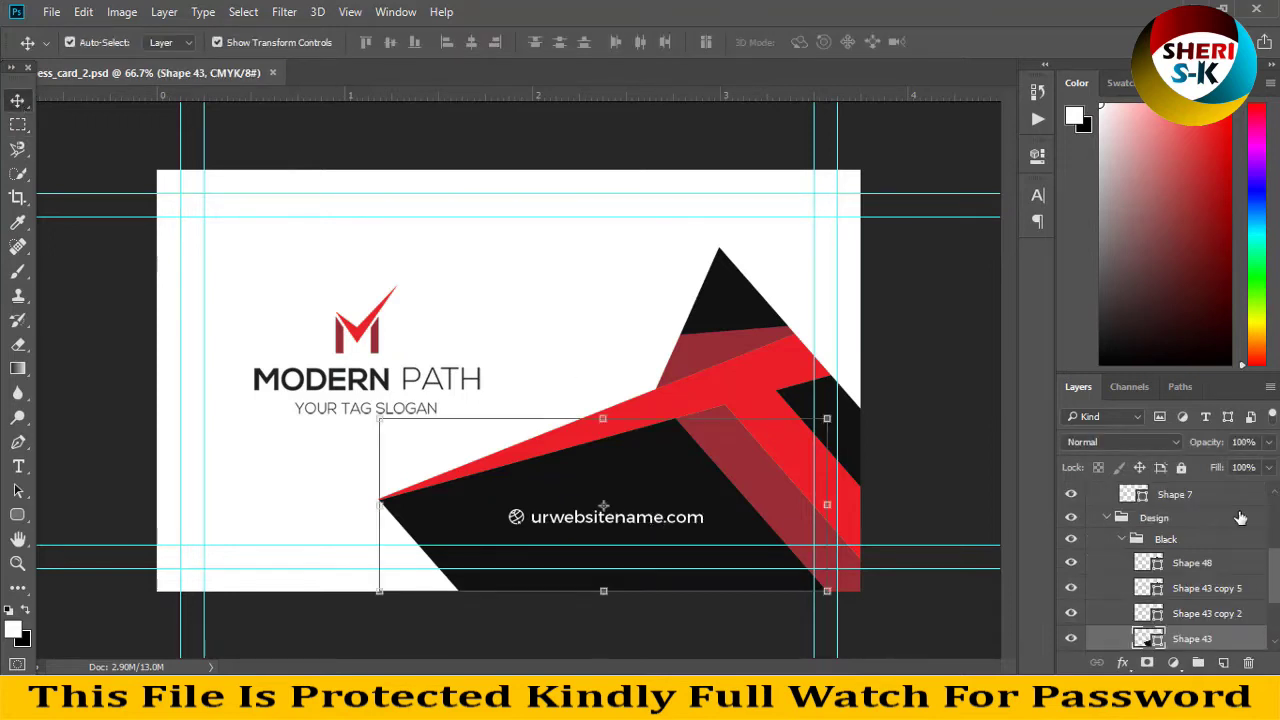
pyautogui.scroll(3, 1160, 563)
pyautogui.click(1146, 513)
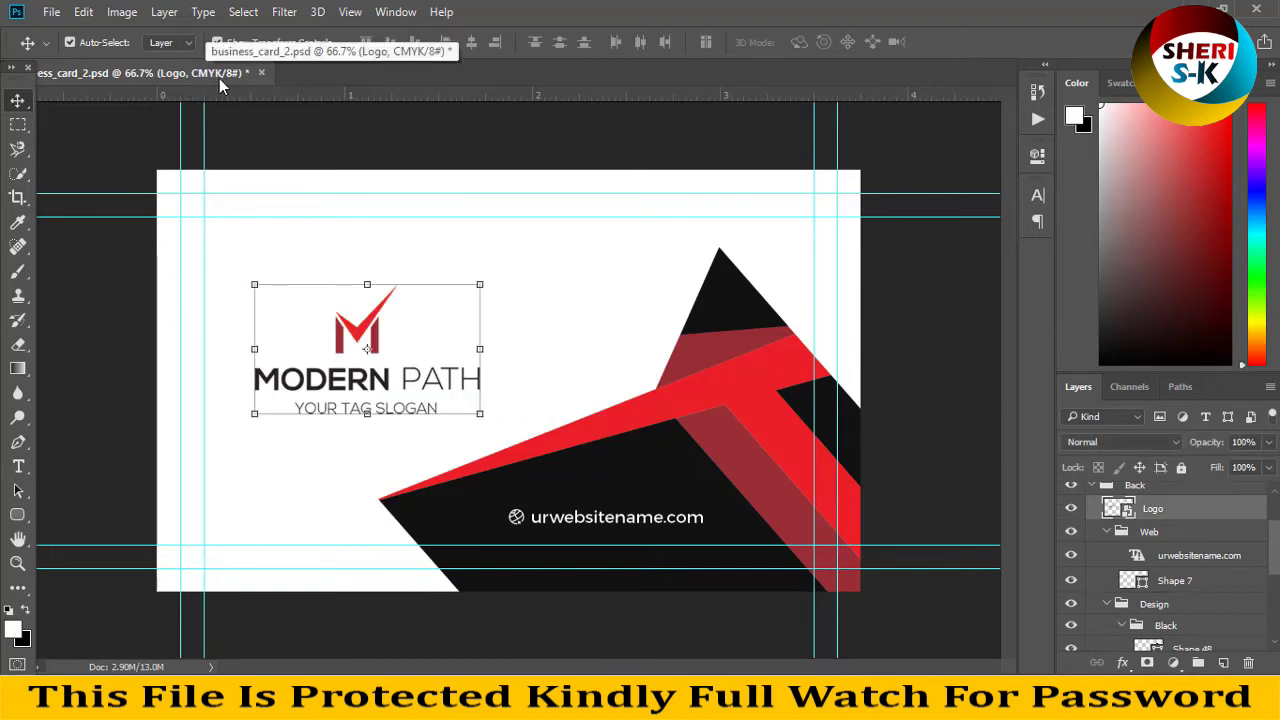
pyautogui.click(263, 73)
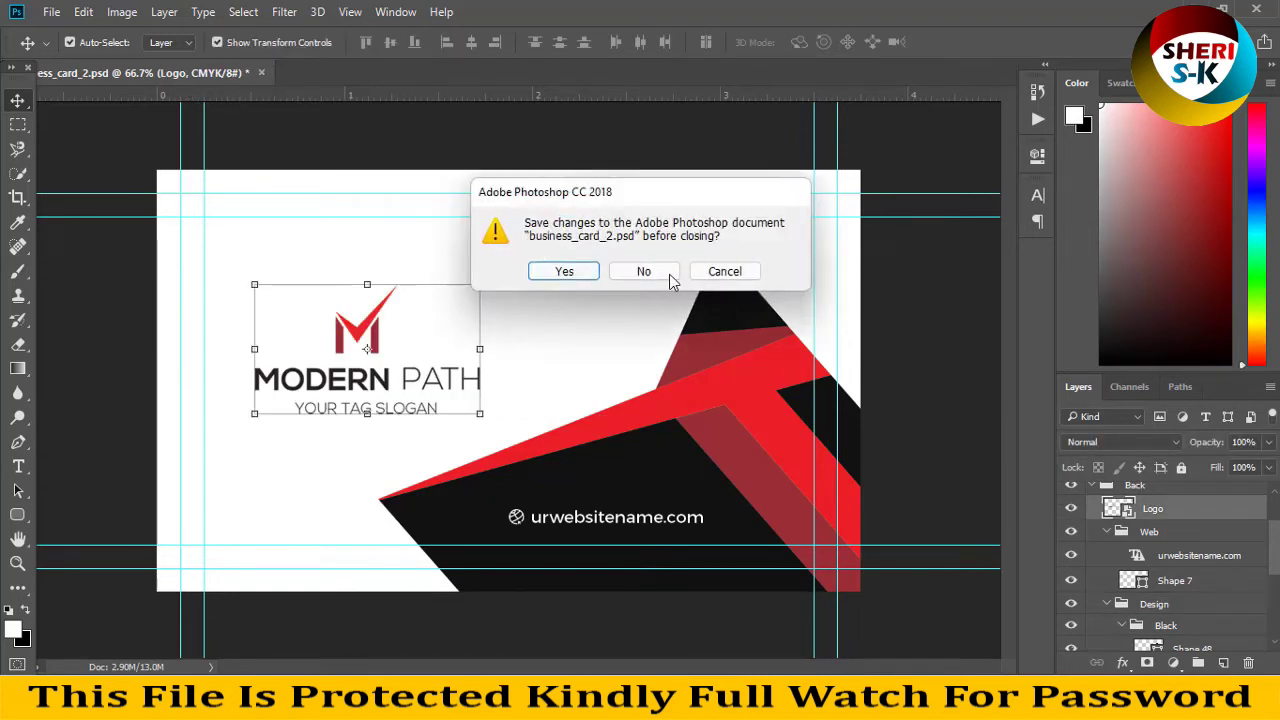
pyautogui.click(660, 273)
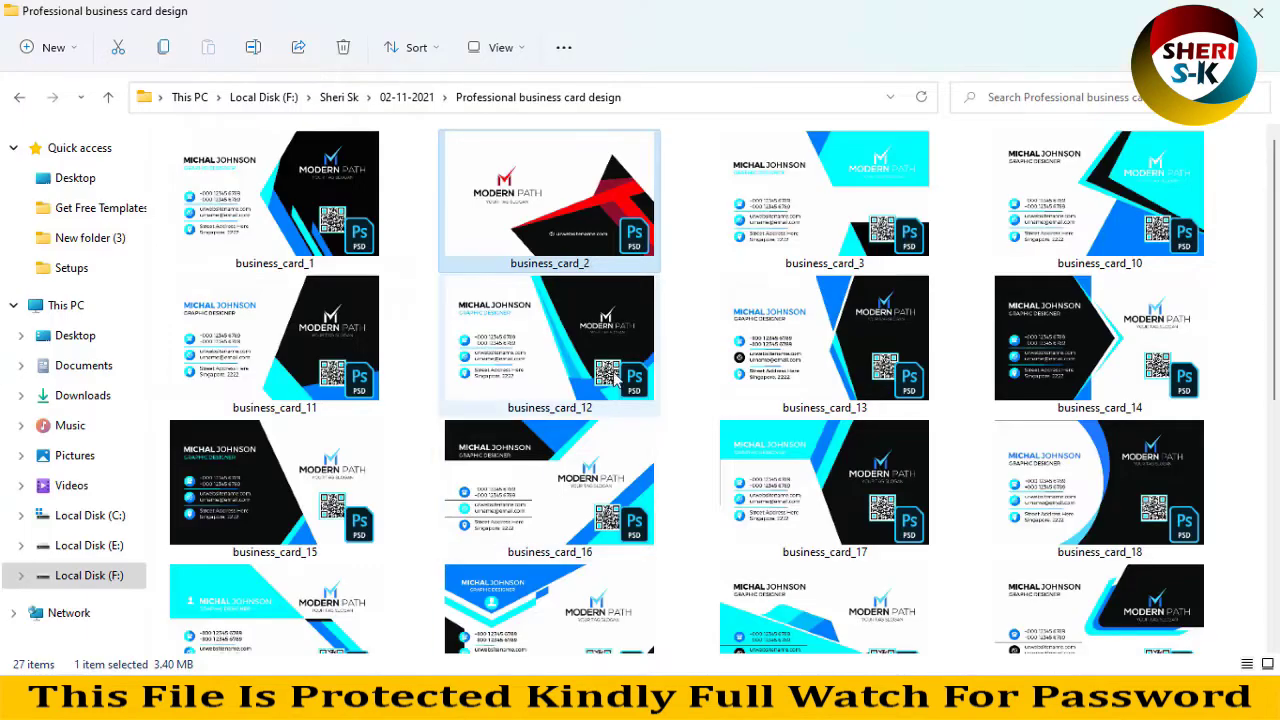
# - Scroll to the later templates and compare business_card_23 through business_card_29
pyautogui.scroll(-5, 613, 371)
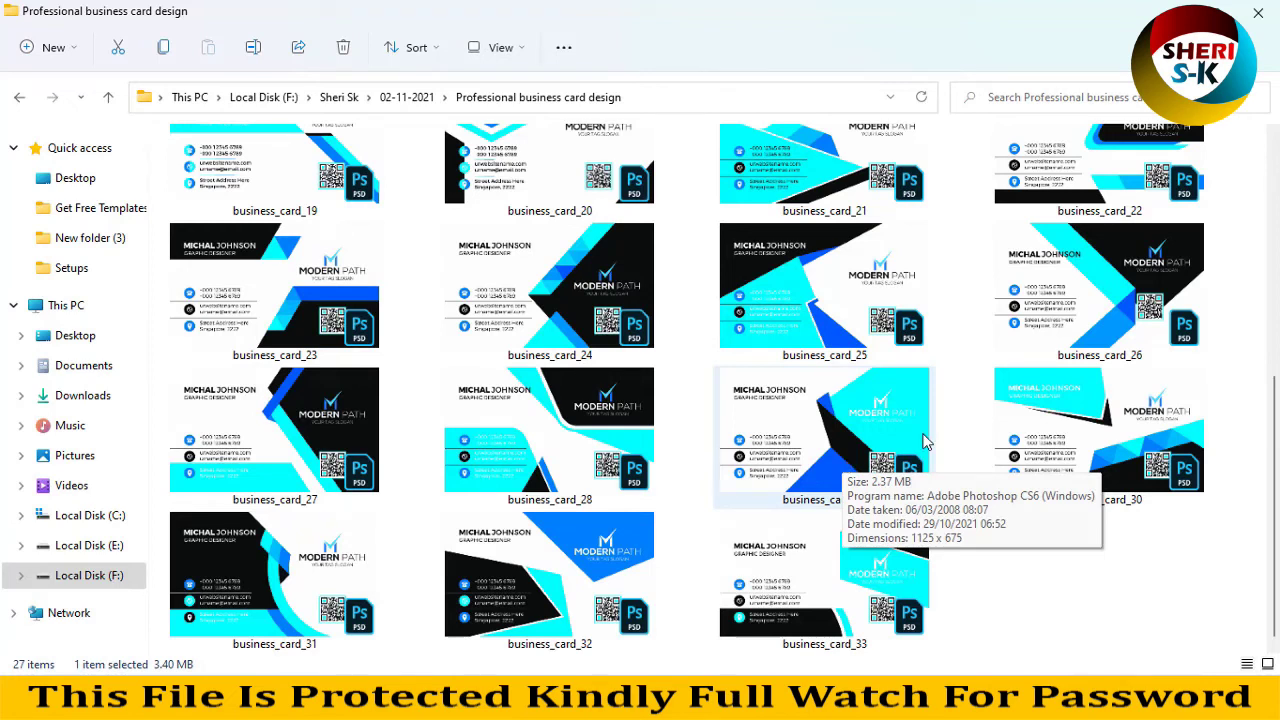
pyautogui.click(770, 415)
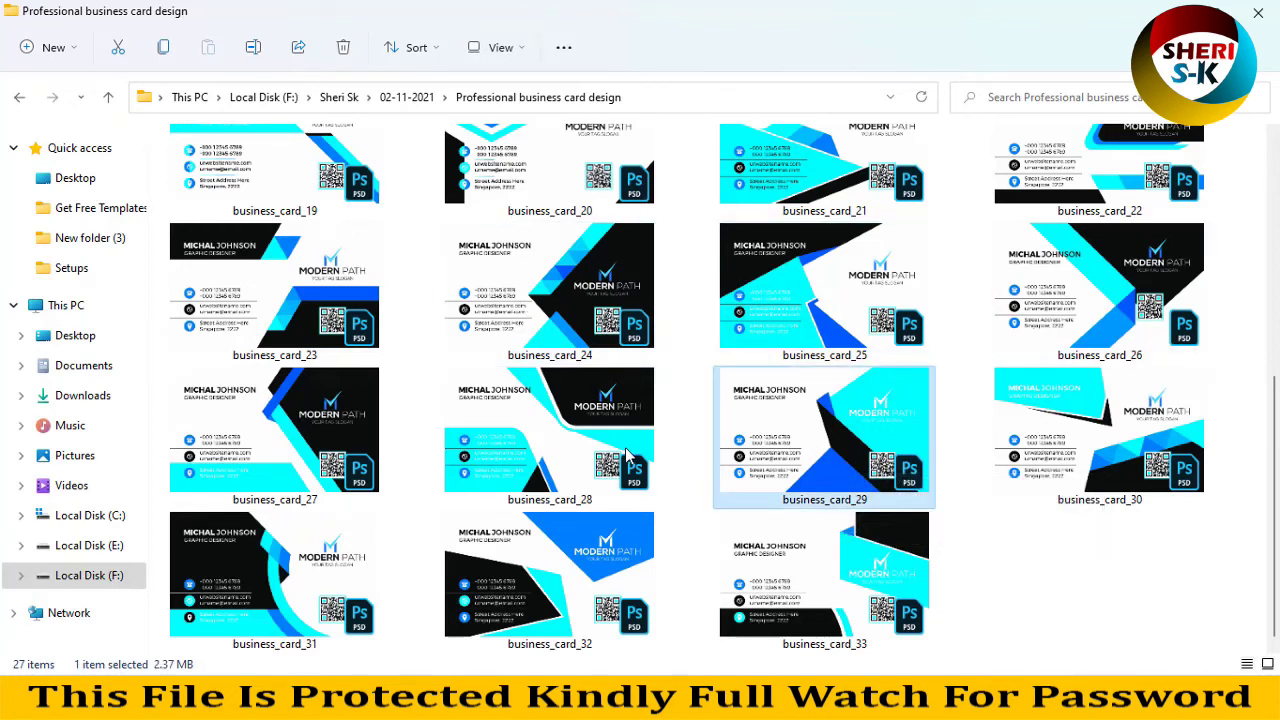
pyautogui.click(628, 452)
pyautogui.click(340, 444)
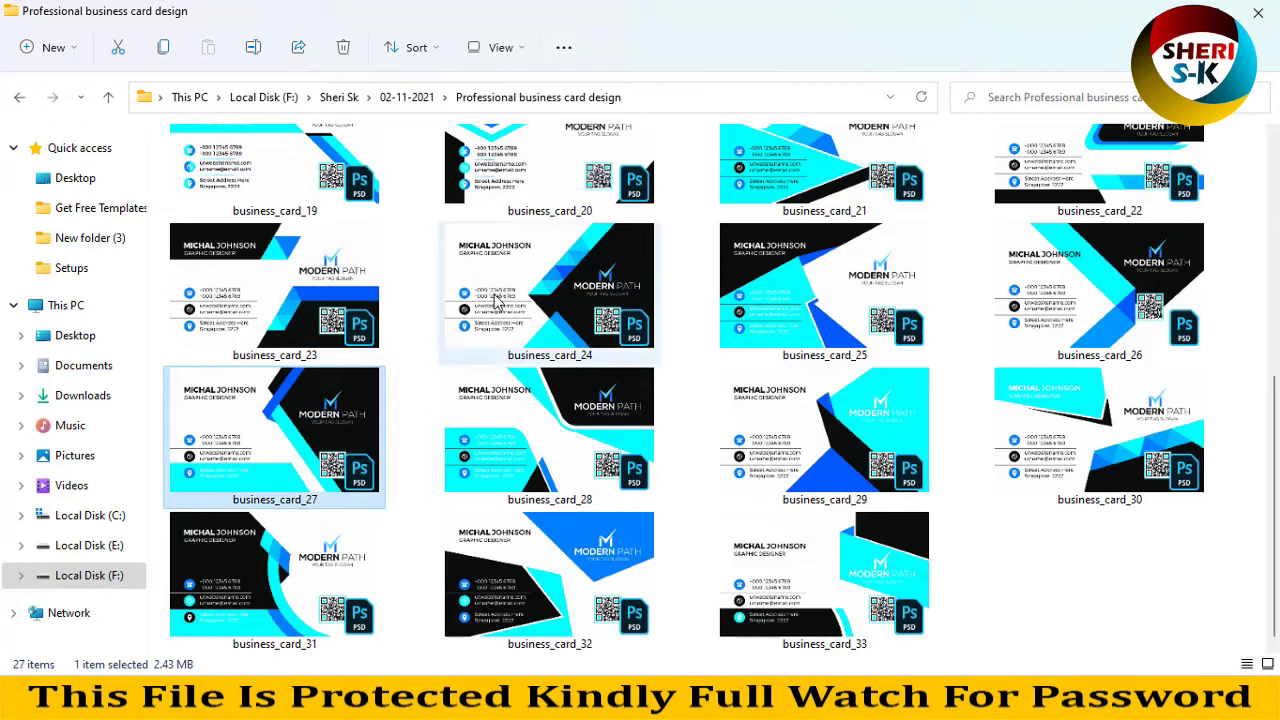
pyautogui.click(350, 300)
pyautogui.click(550, 300)
pyautogui.click(803, 305)
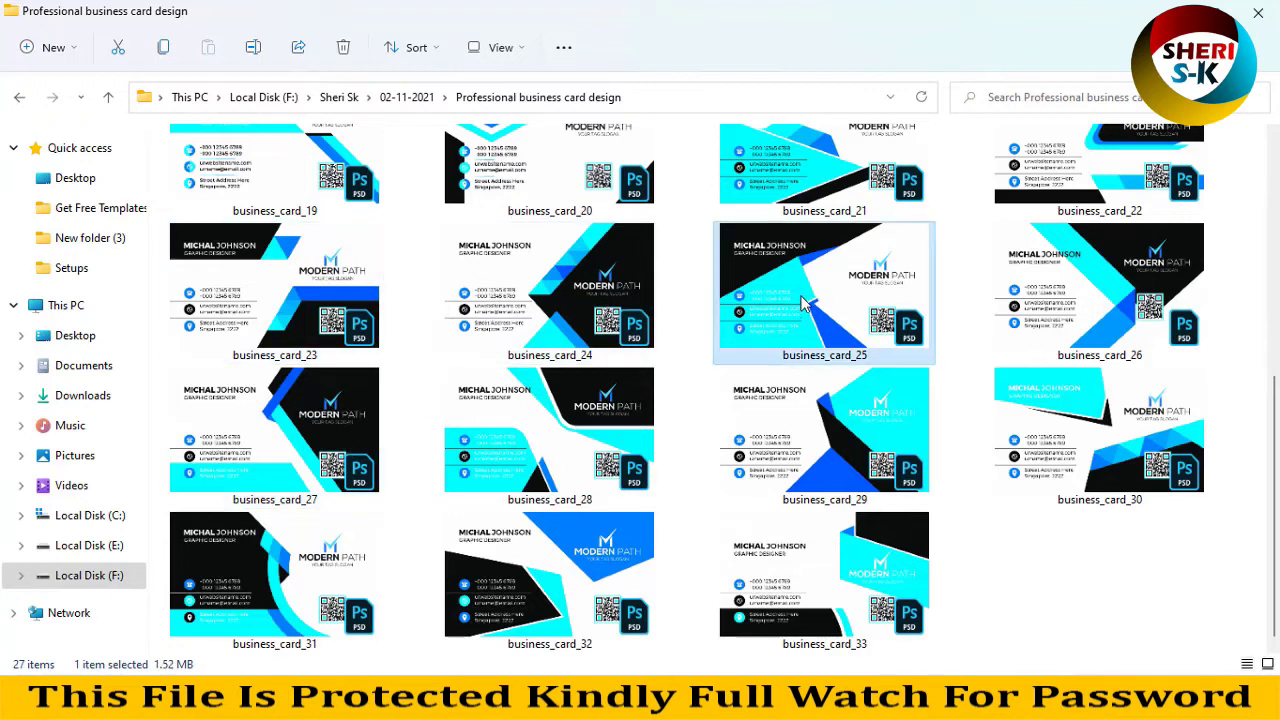
pyautogui.click(602, 309)
# - Step through business_card_25, 26, 30 and 29 with arrow keys, then select business_card_23
pyautogui.press('Right')
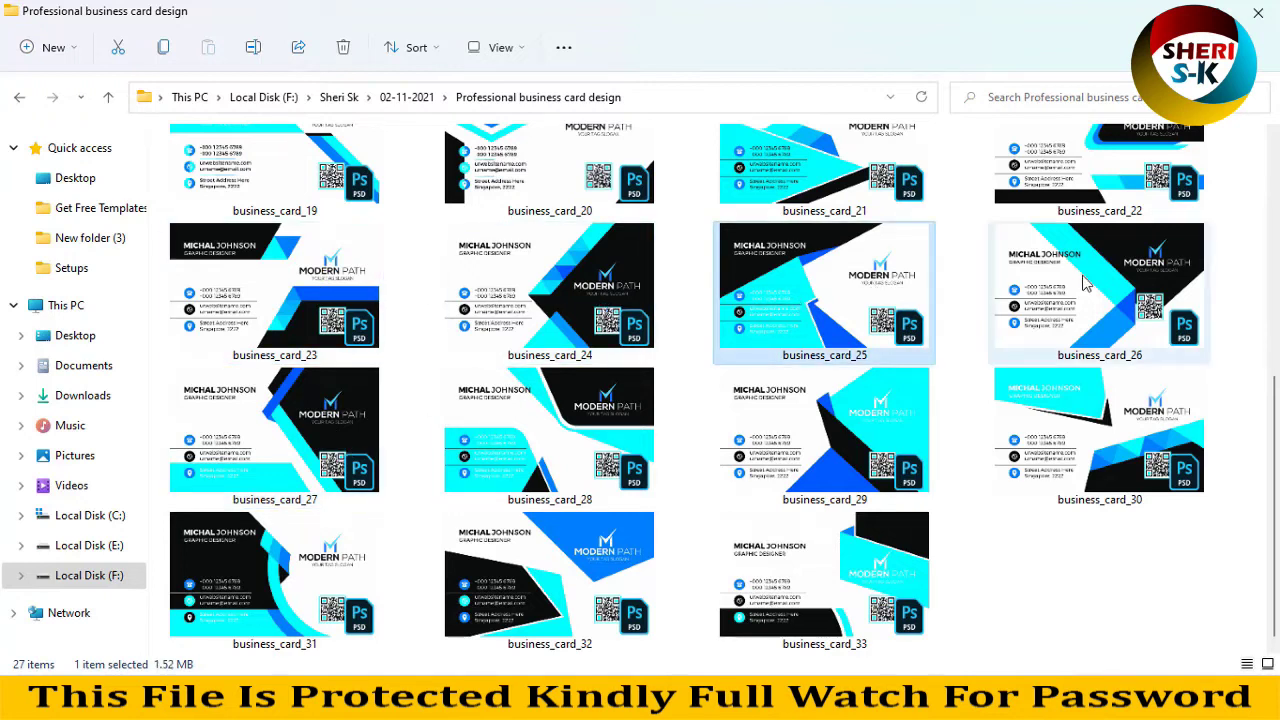
pyautogui.press('Right')
pyautogui.press('Down')
pyautogui.press('Left')
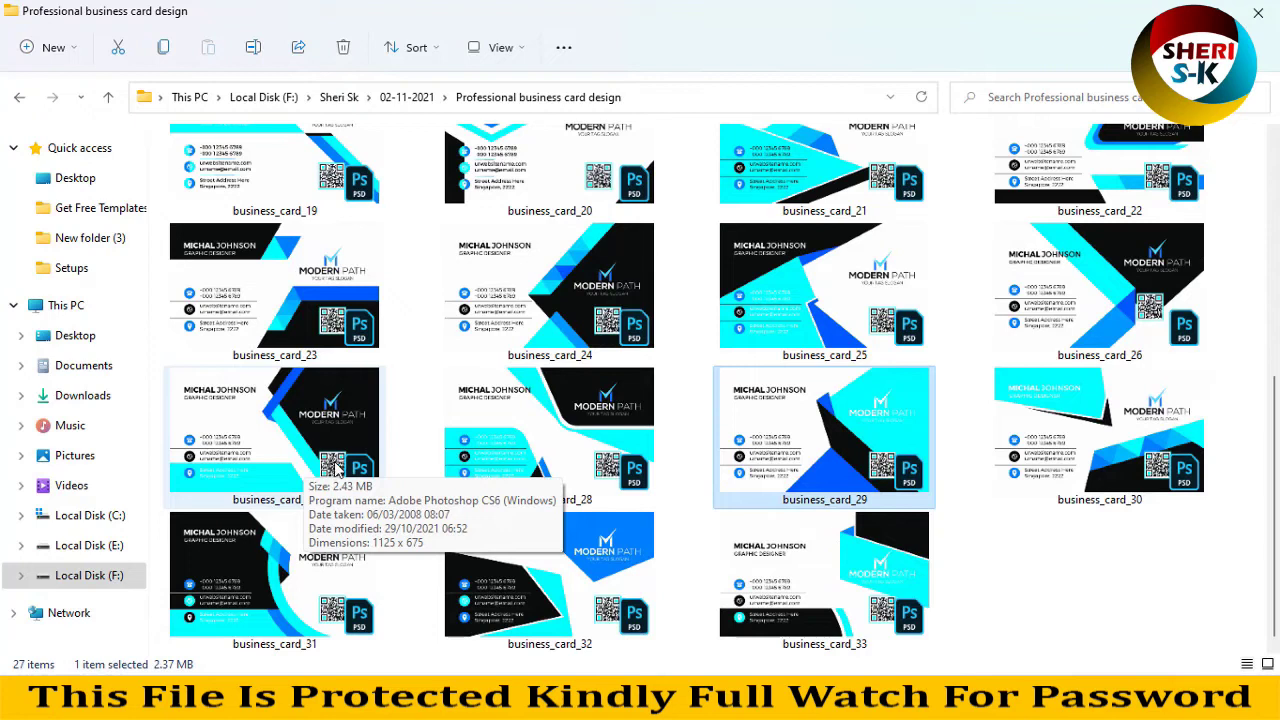
pyautogui.click(295, 318)
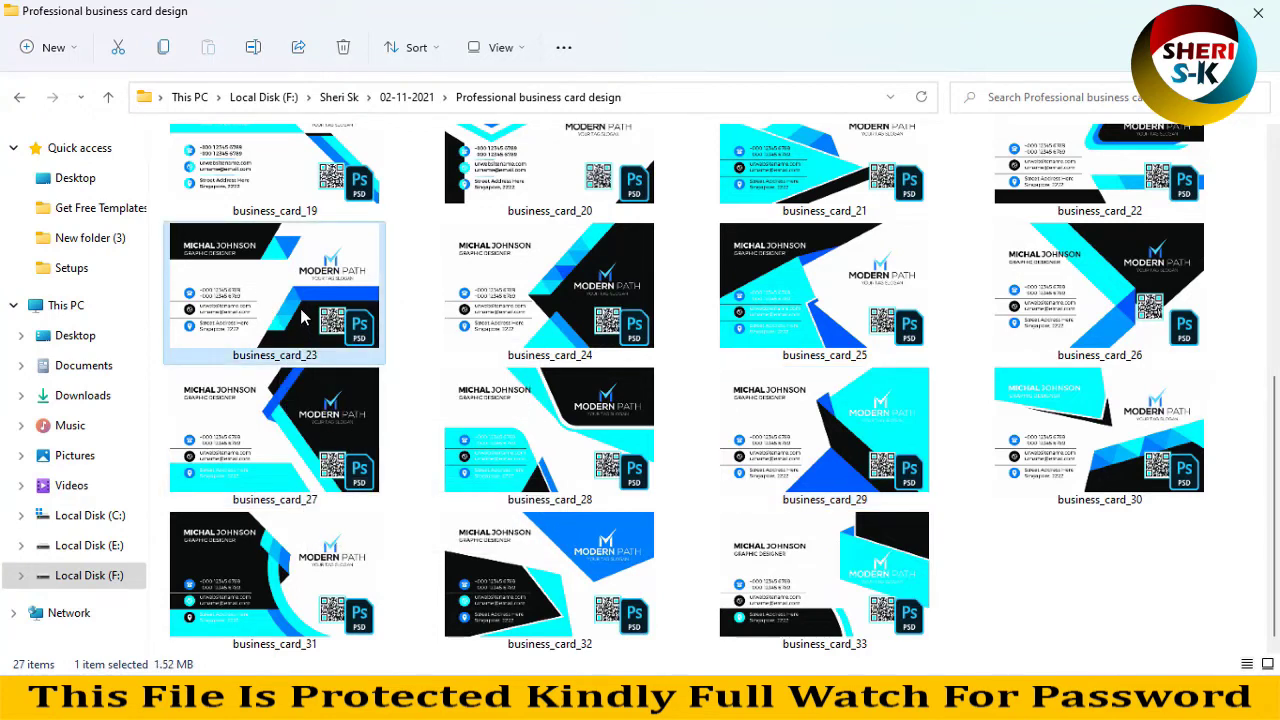
pyautogui.doubleClick(300, 317)
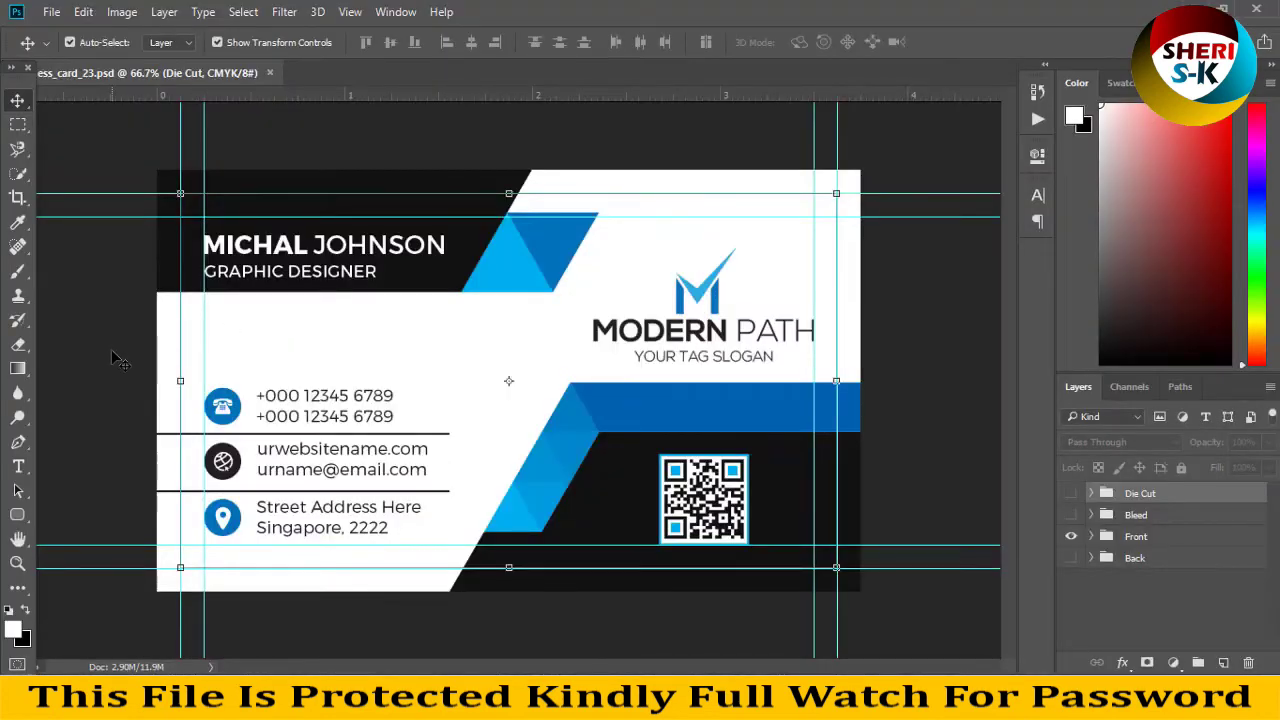
pyautogui.click(18, 466)
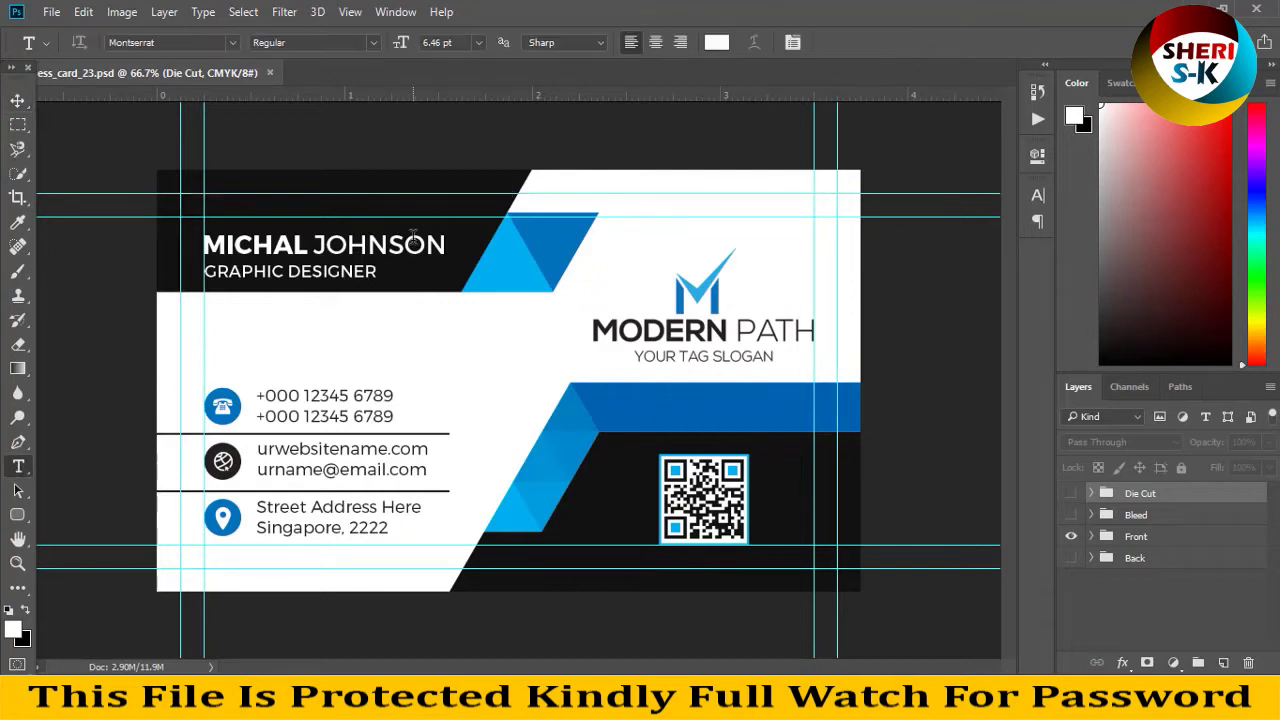
pyautogui.click(414, 246)
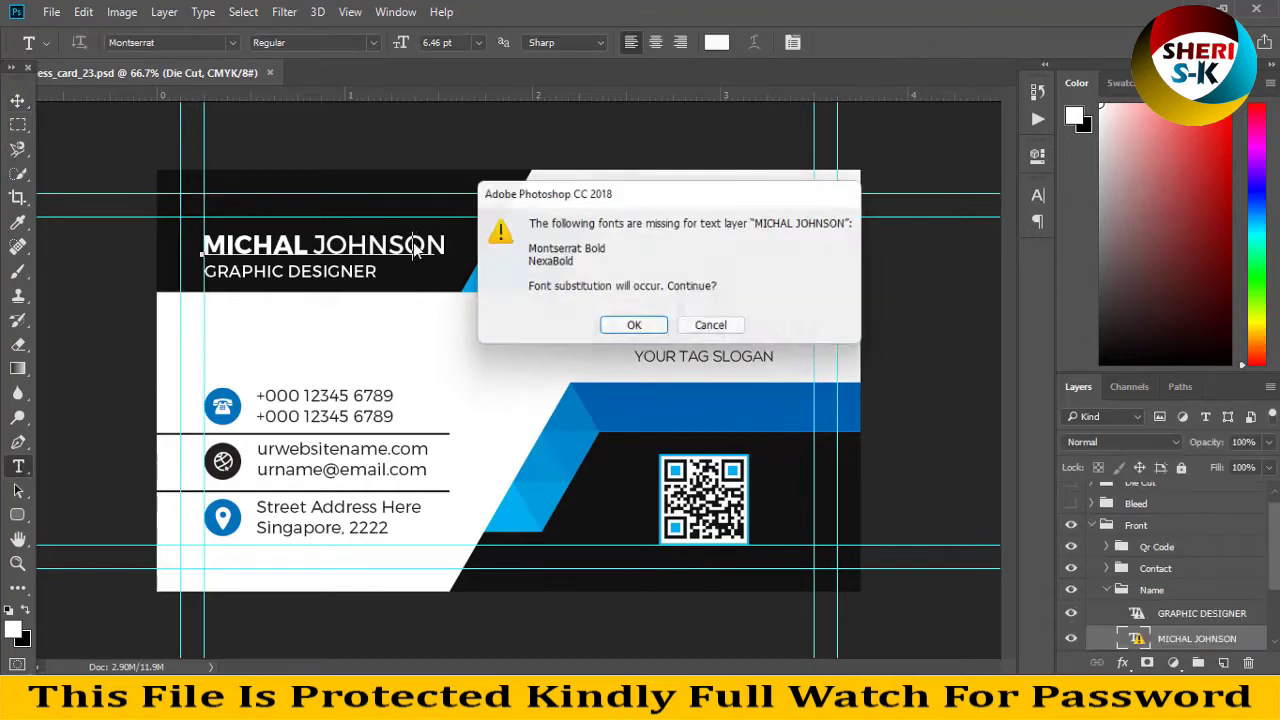
pyautogui.click(618, 328)
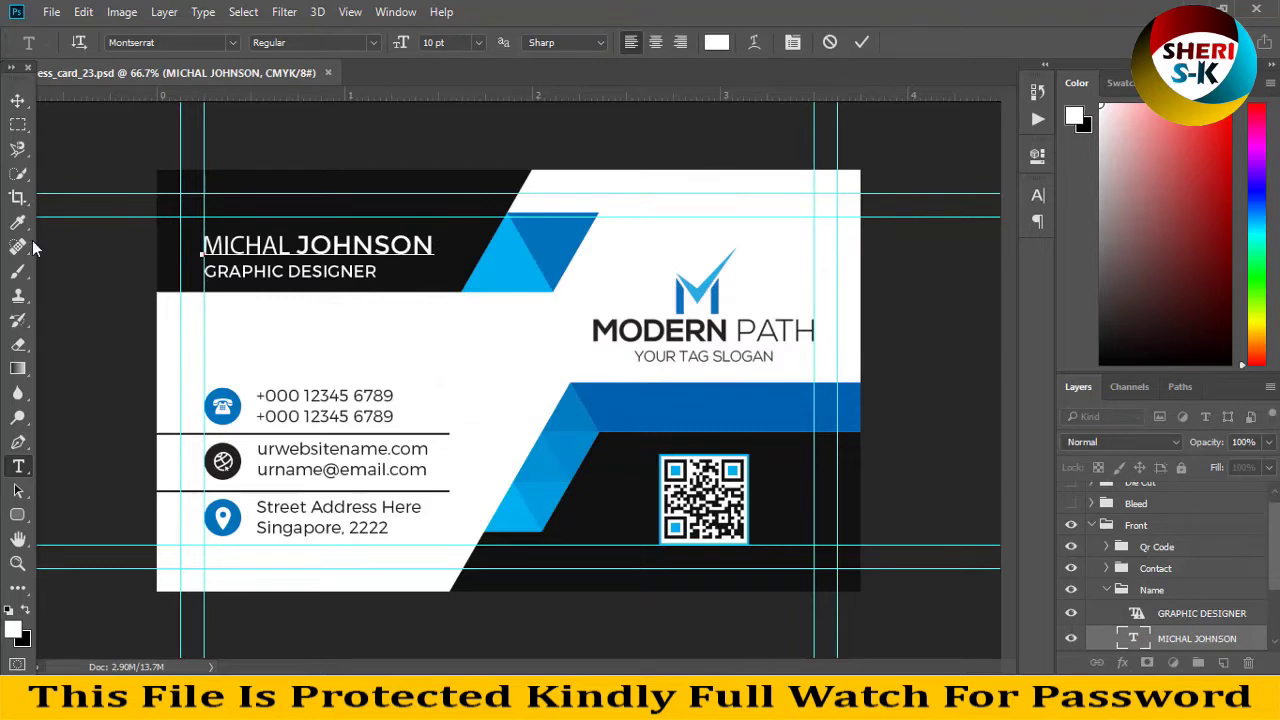
pyautogui.hotkey('ctrl', 'a')
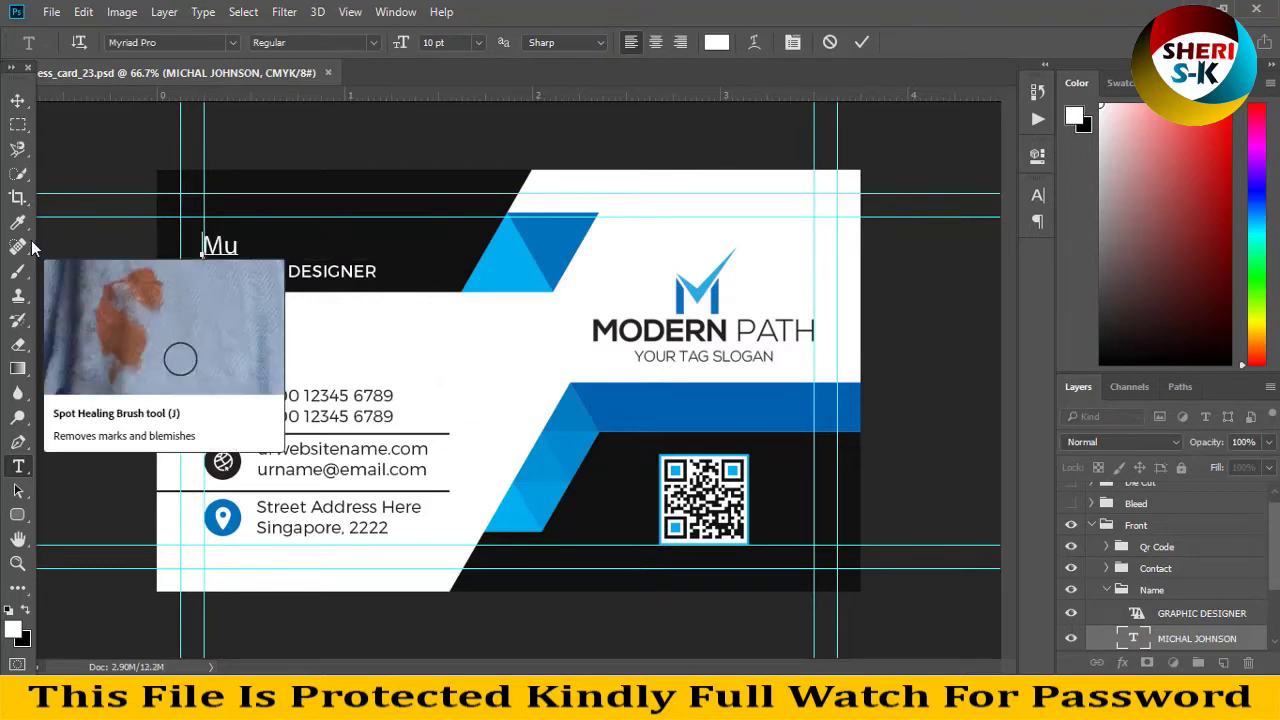
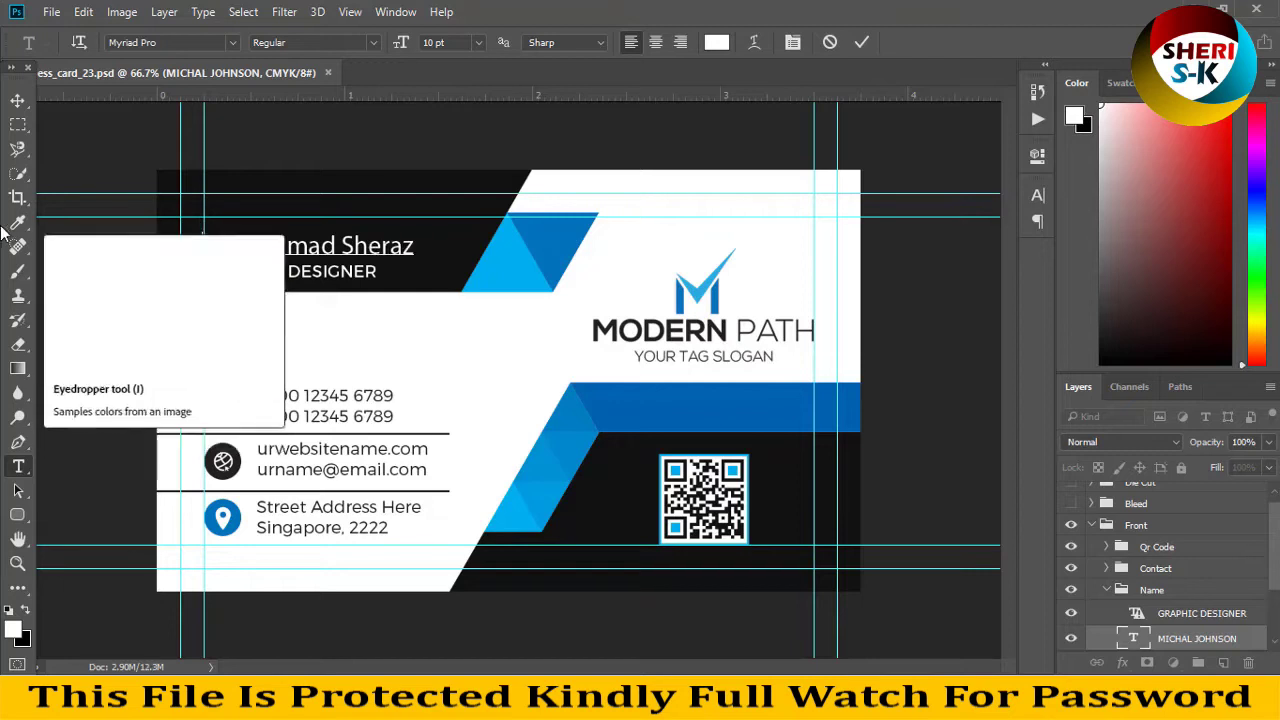
pyautogui.click(16, 125)
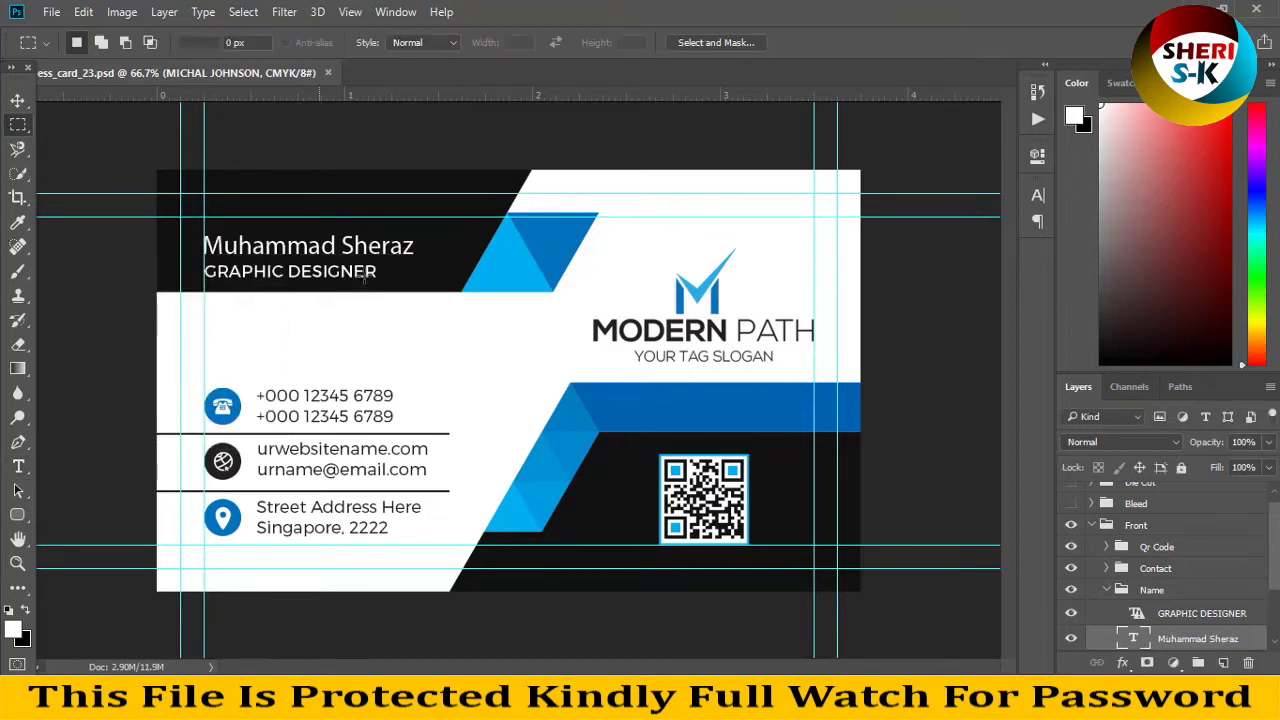
pyautogui.click(17, 467)
pyautogui.click(345, 396)
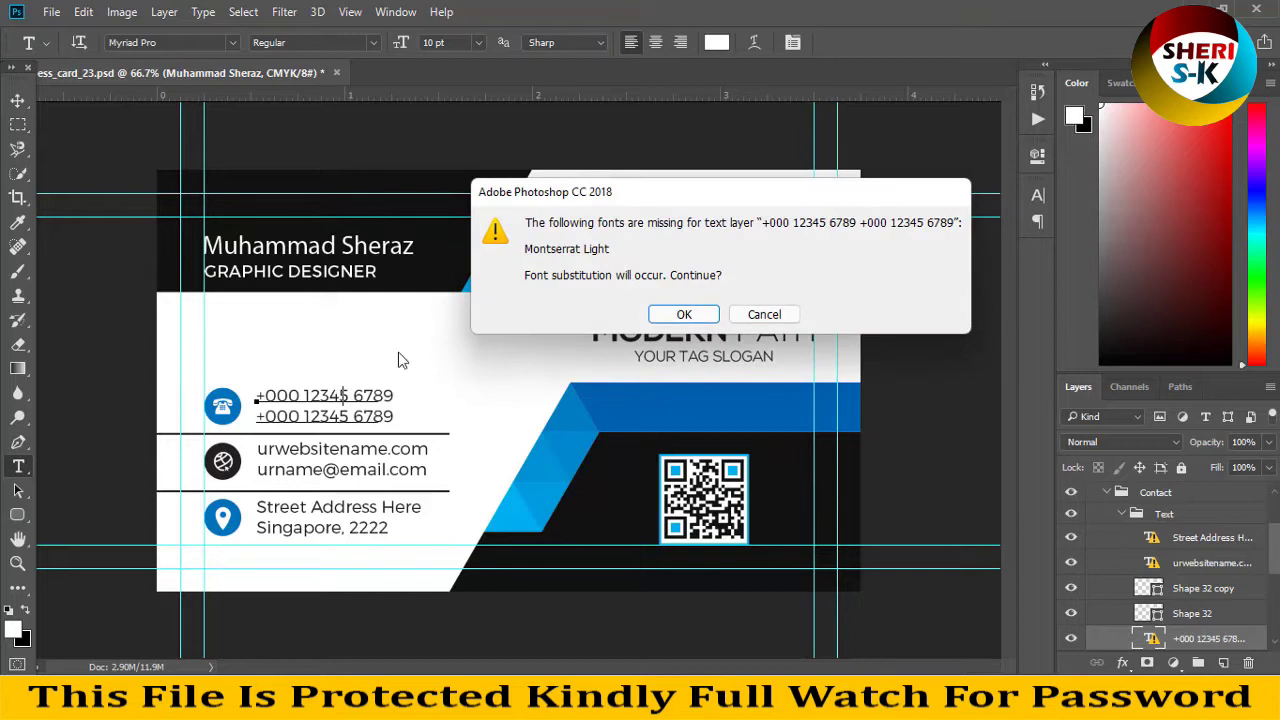
pyautogui.click(675, 305)
pyautogui.hotkey('ctrl', 'a')
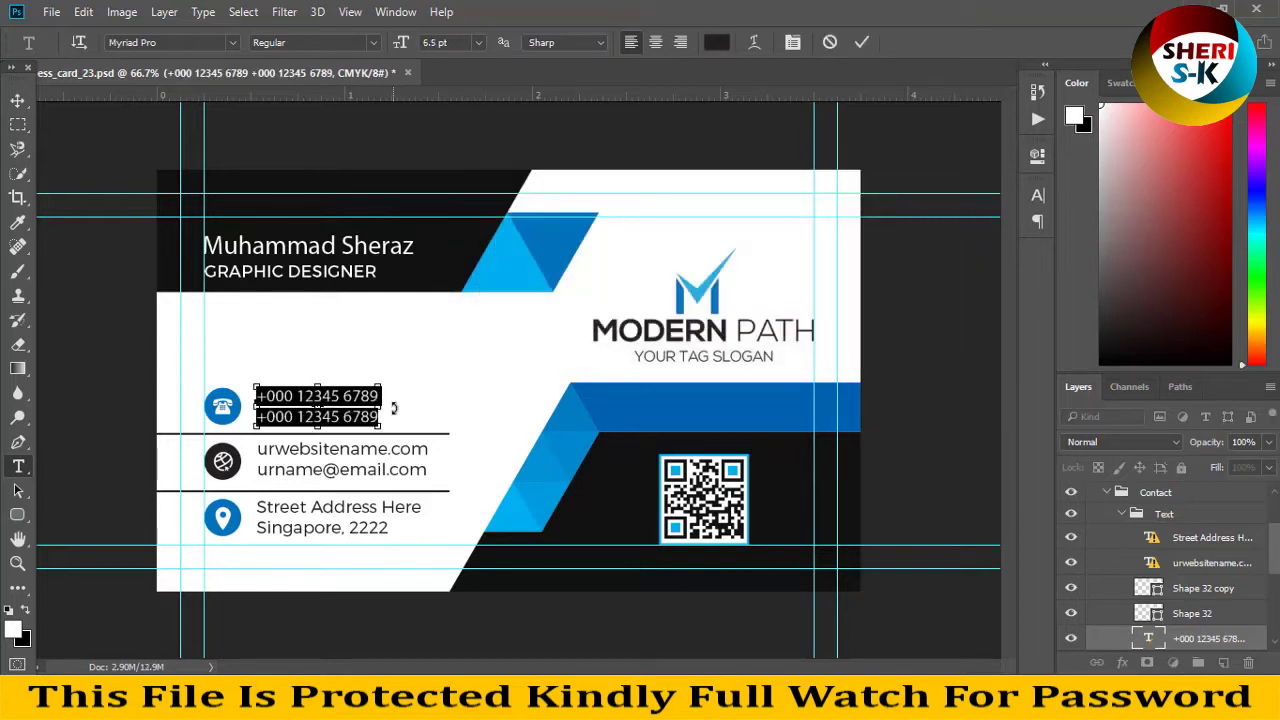
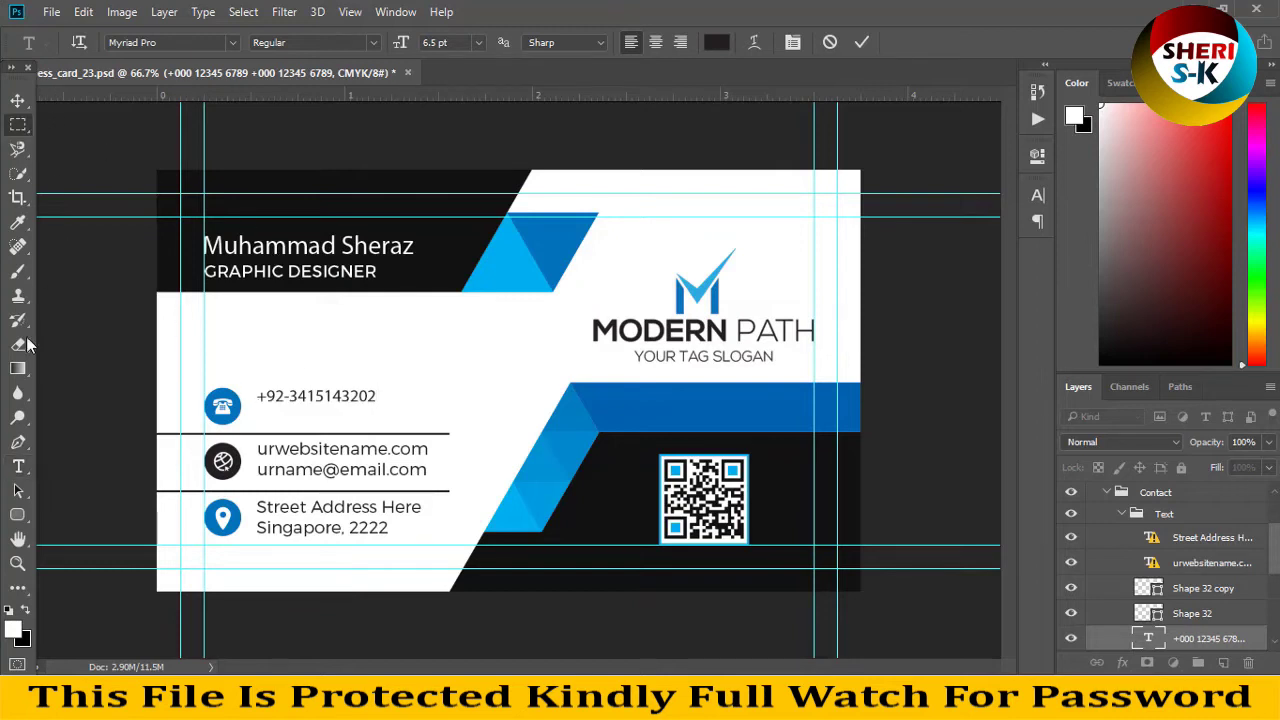
pyautogui.click(18, 124)
pyautogui.click(18, 466)
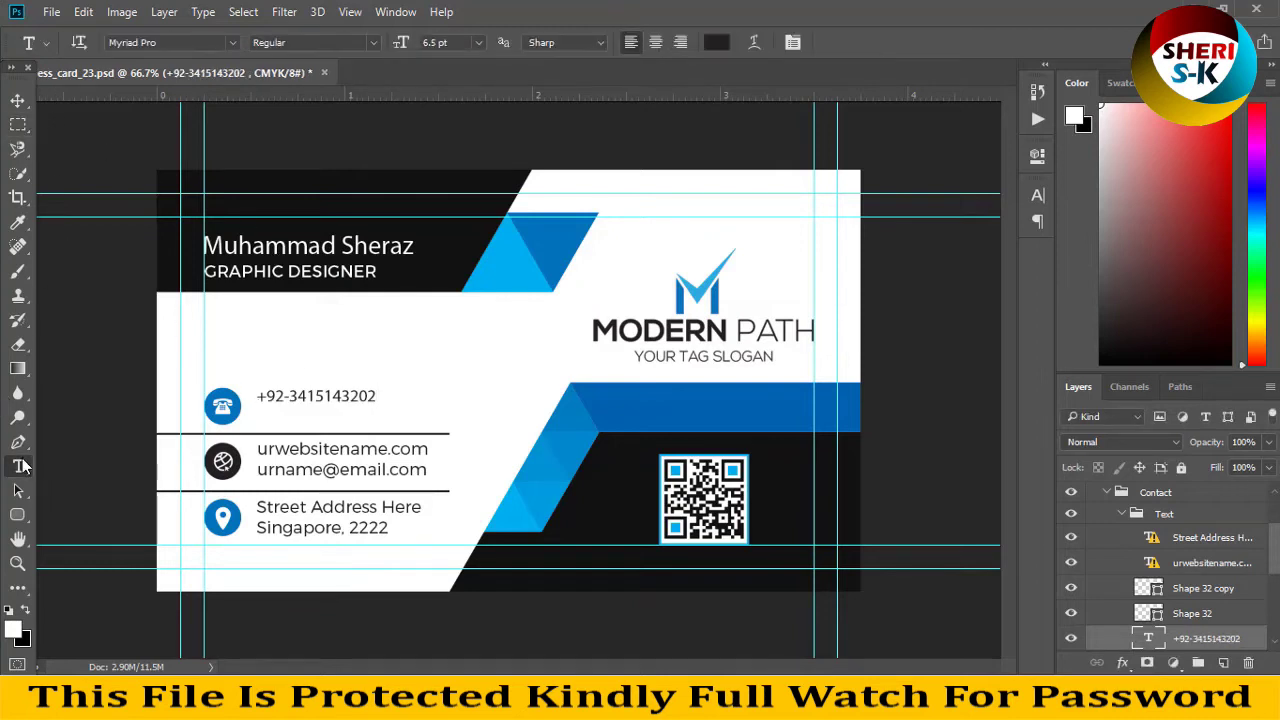
pyautogui.click(300, 451)
pyautogui.press('Return')
pyautogui.hotkey('ctrl', 'a')
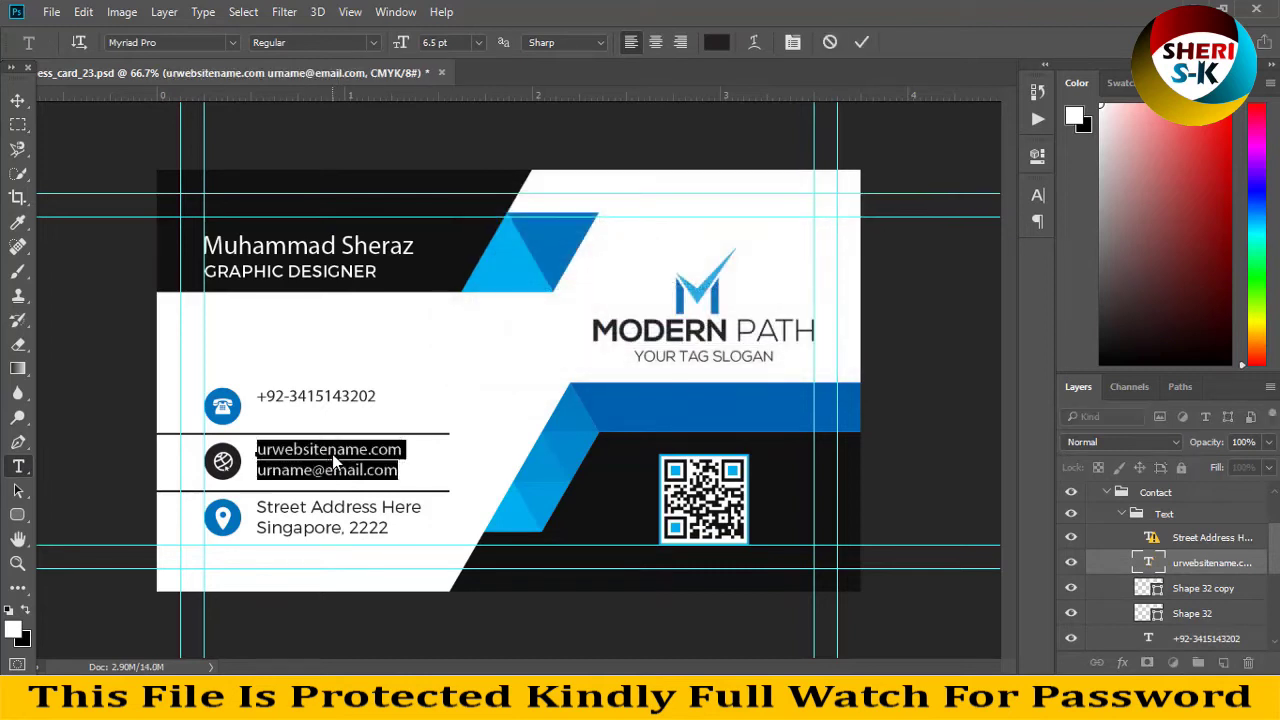
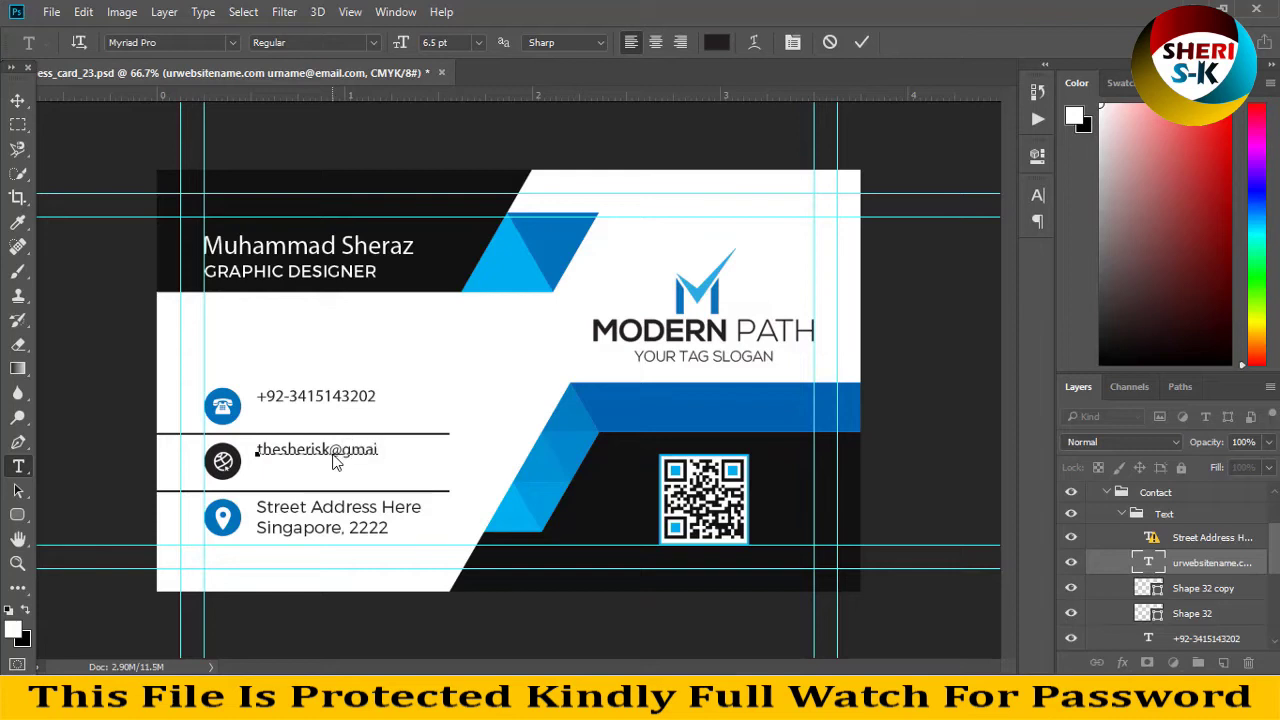
pyautogui.click(258, 449)
pyautogui.press('Return')
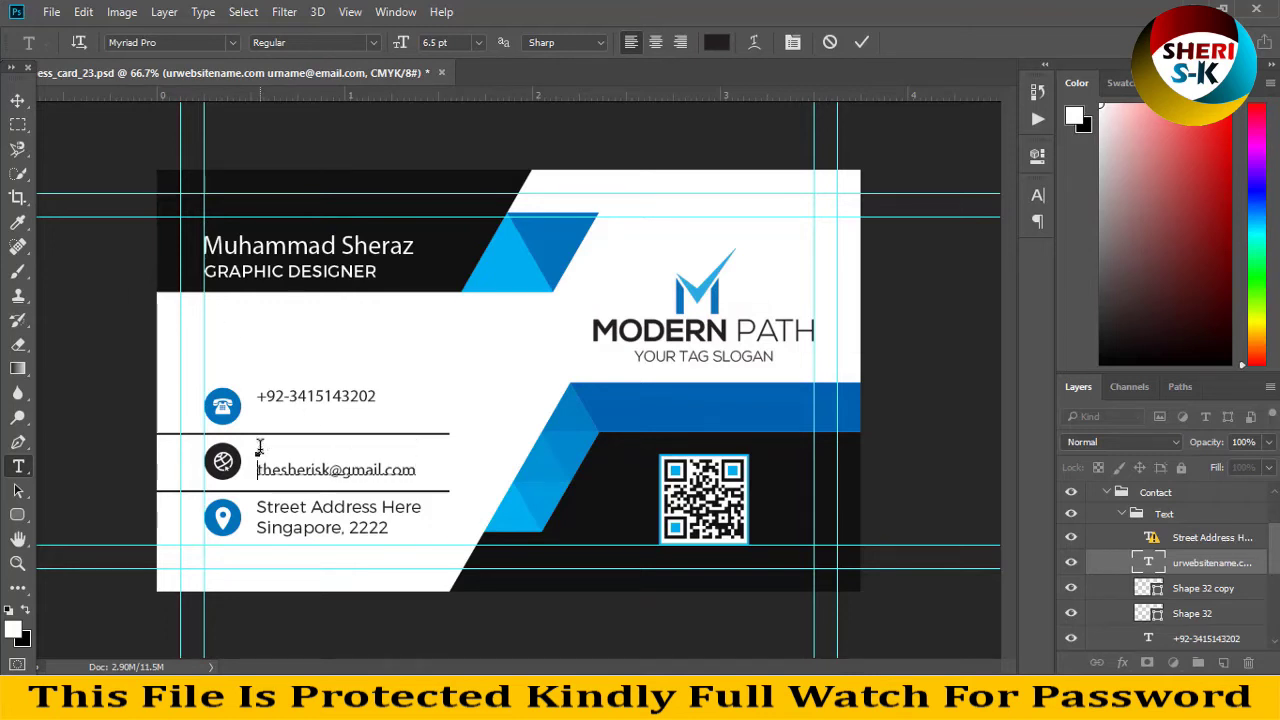
pyautogui.write('thesherisk.com')
pyautogui.click(18, 125)
pyautogui.click(17, 466)
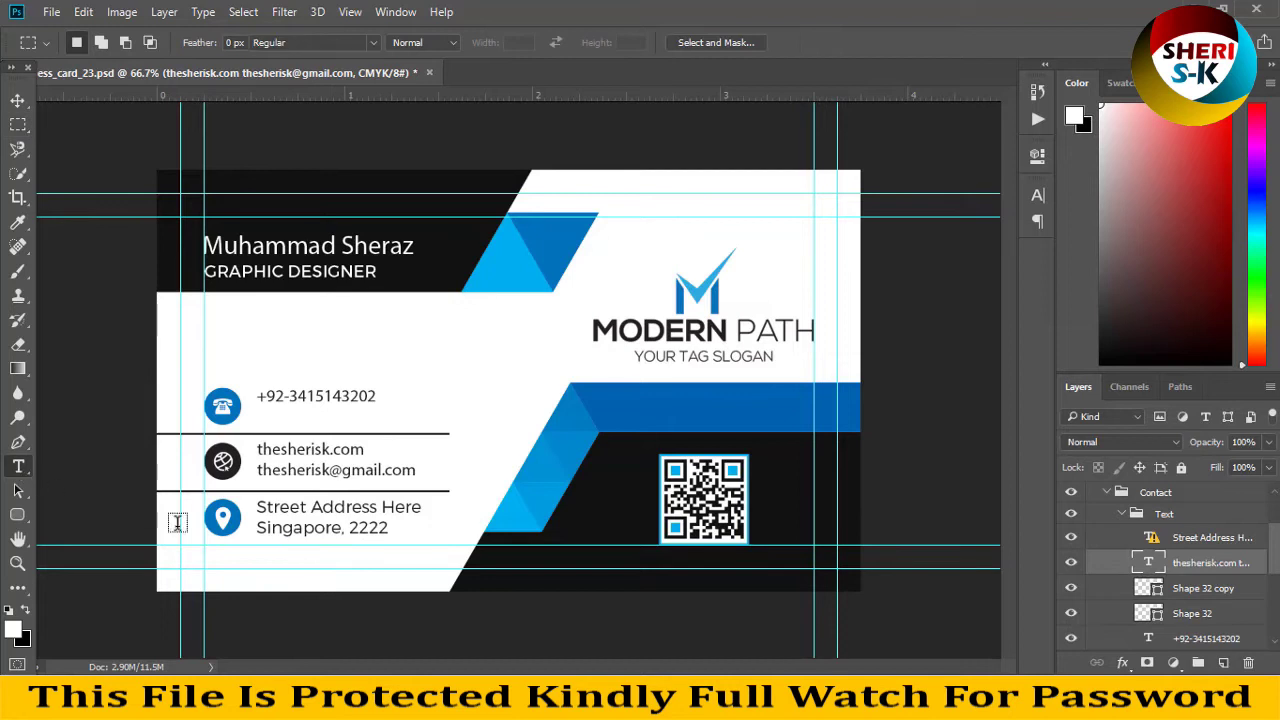
# - Replace the placeholder street address with 'Jhelum Punjab Pakistan' and commit it
pyautogui.click(354, 528)
pyautogui.press('Return')
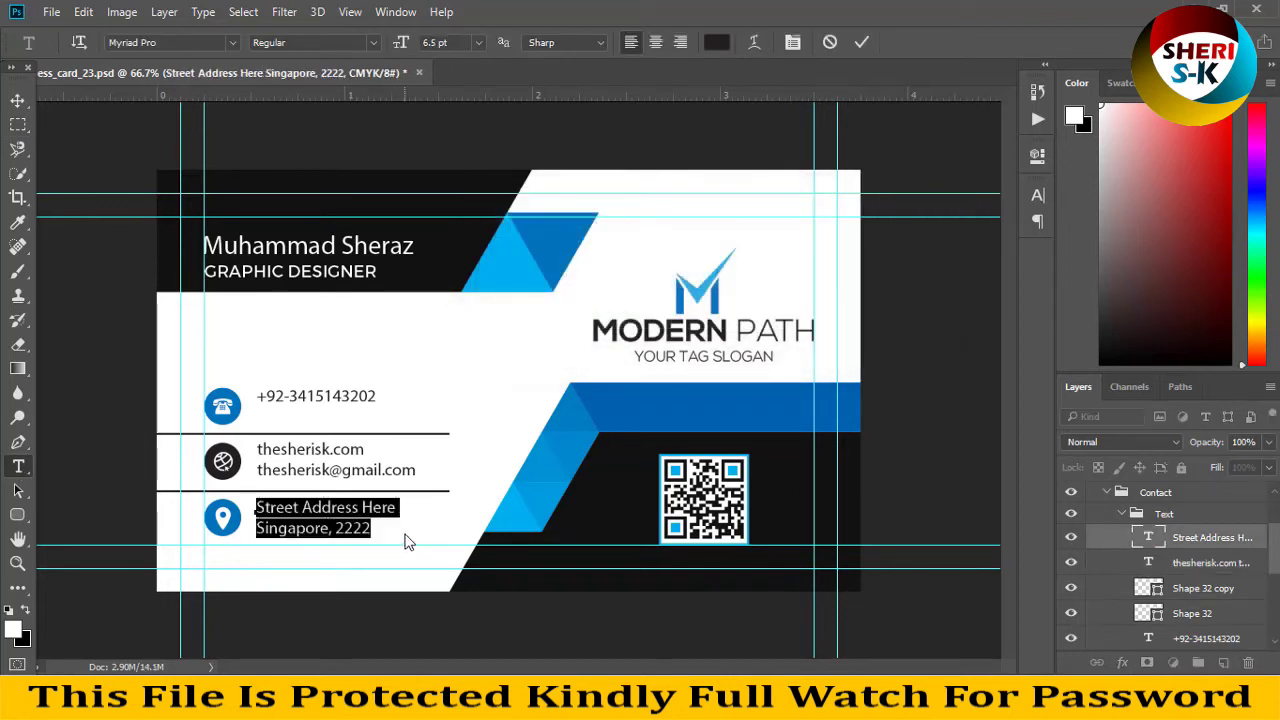
pyautogui.write('Jhelum')
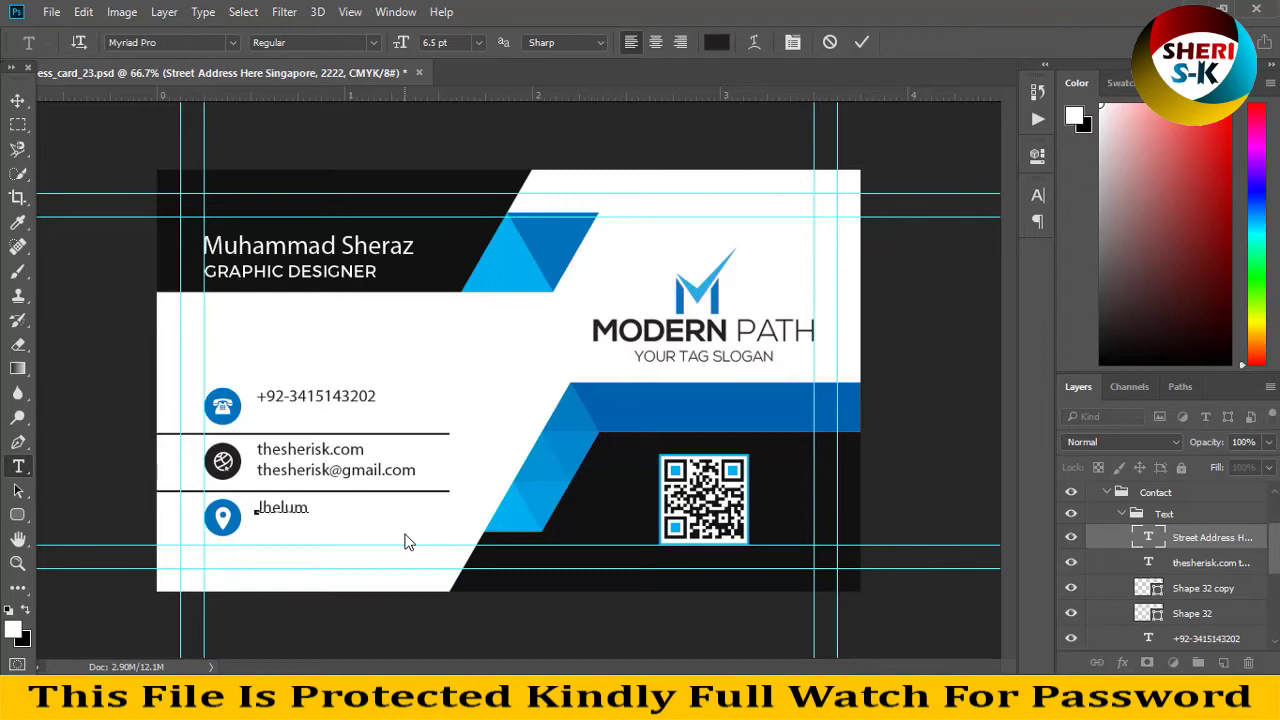
pyautogui.write('nkah')
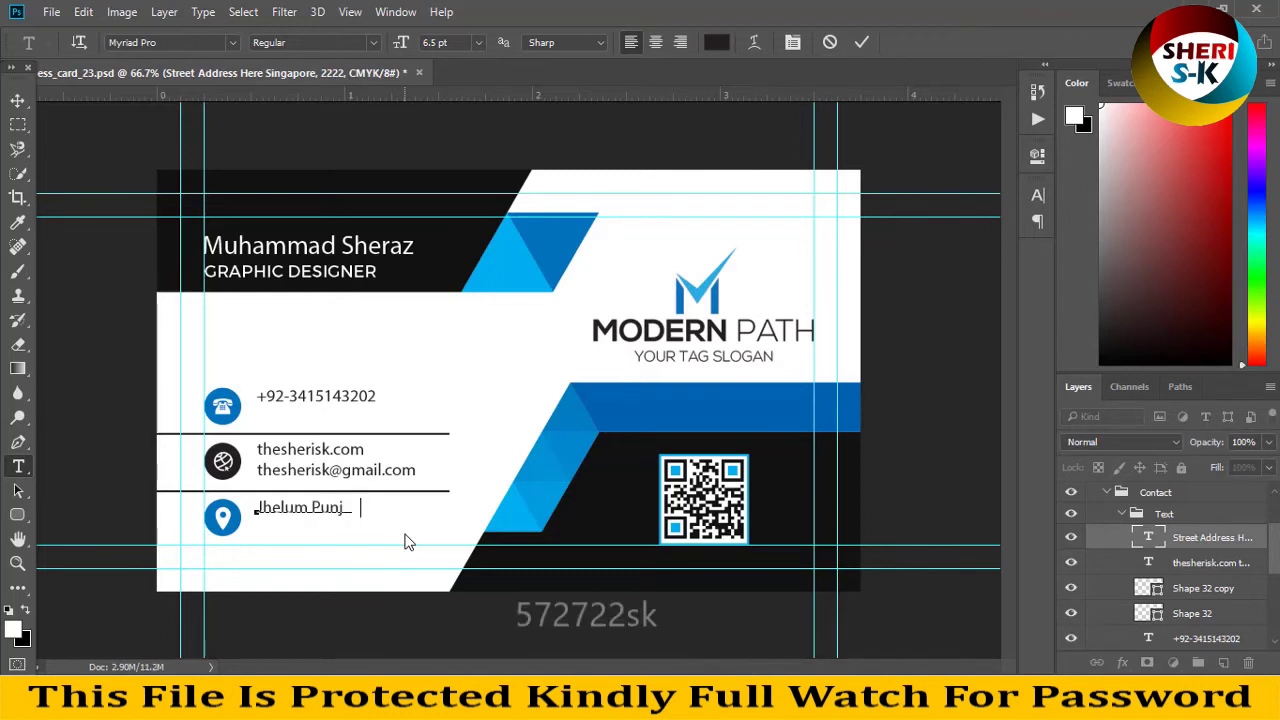
pyautogui.write(' P')
pyautogui.write('kistan')
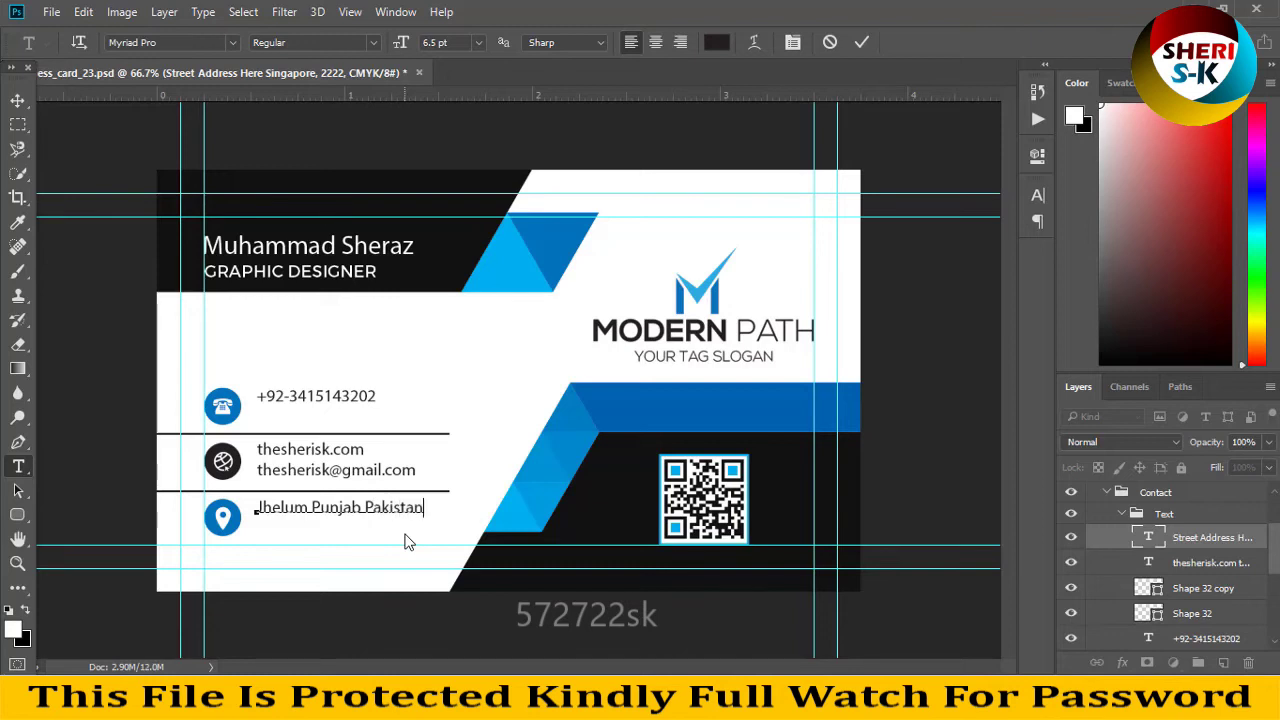
pyautogui.hotkey('ctrl', 'Return')
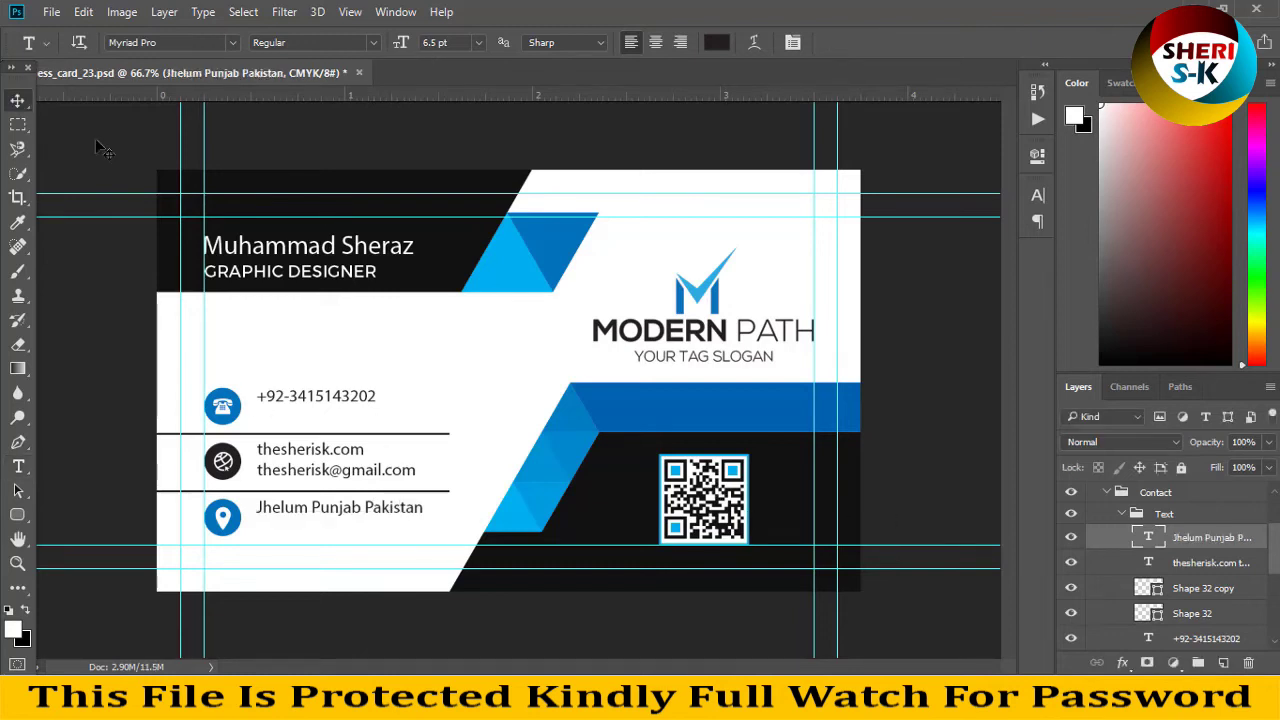
# - Drag the QR code up-right, then drag the Modern Path logo right and up
pyautogui.press('v')
pyautogui.click(702, 506)
pyautogui.moveTo(702, 506); pyautogui.dragTo(720, 478)
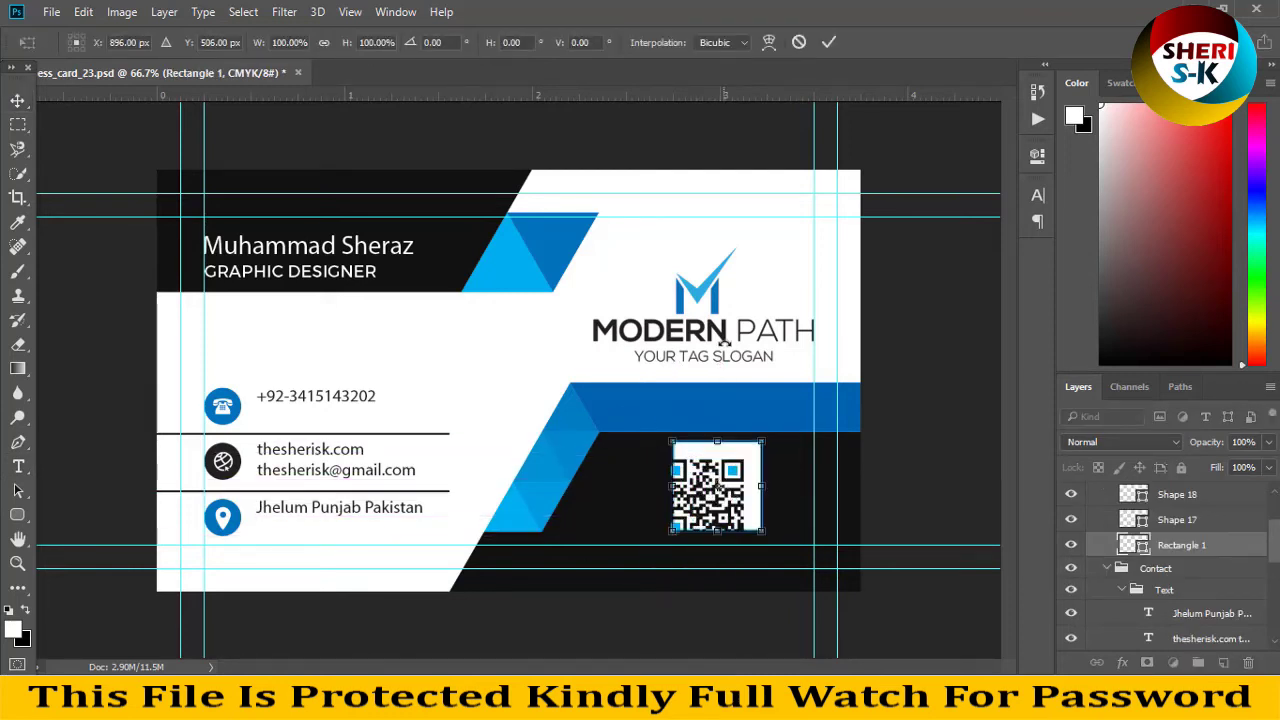
pyautogui.press('Return')
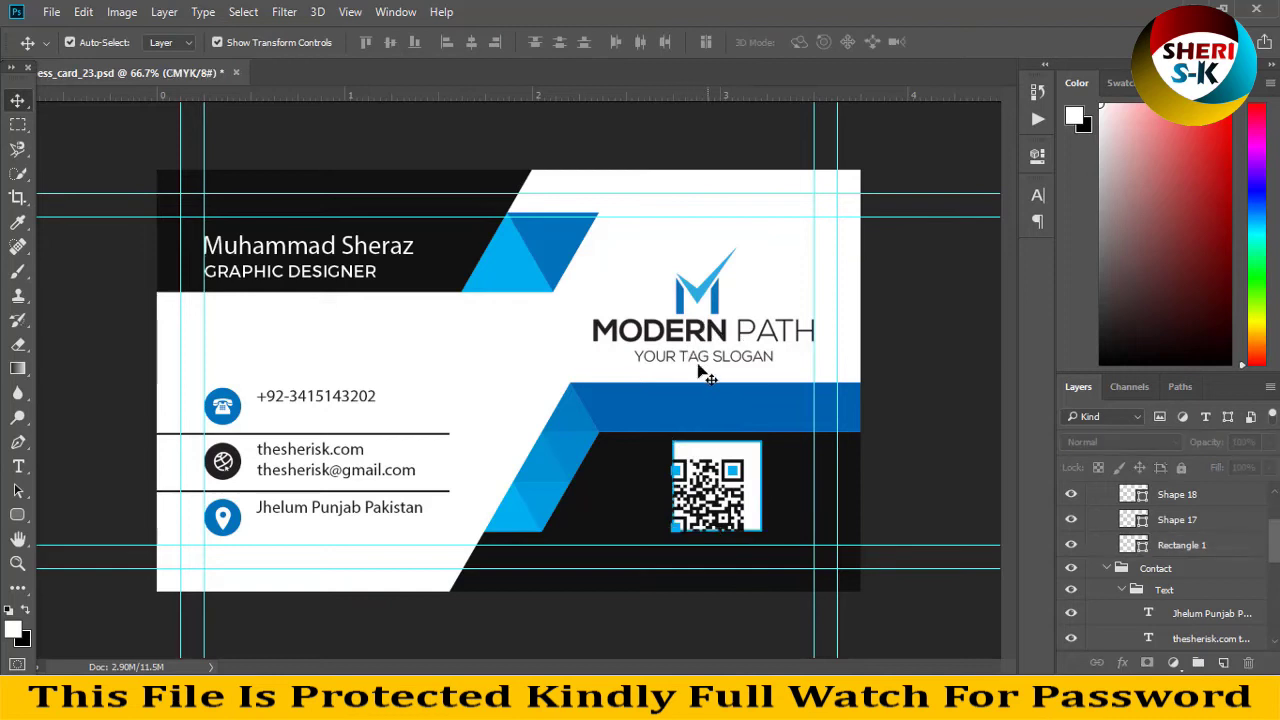
pyautogui.click(683, 345)
pyautogui.moveTo(681, 337); pyautogui.dragTo(705, 326)
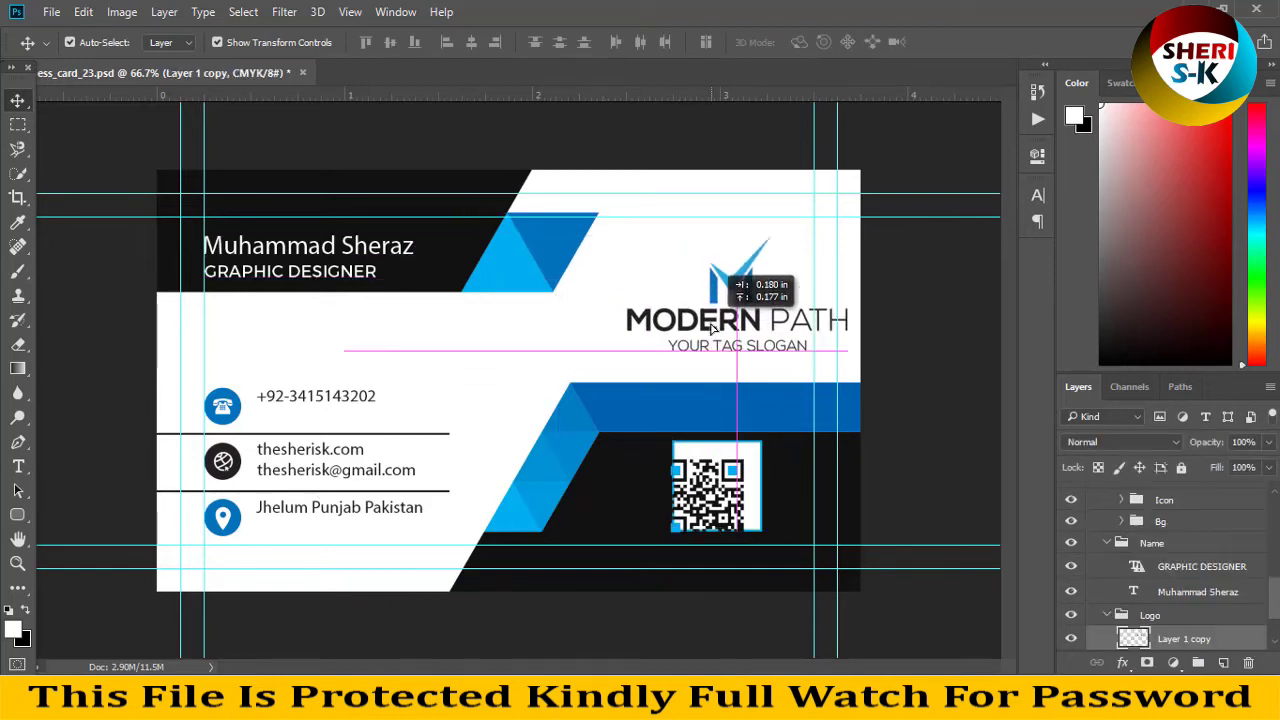
pyautogui.click(516, 350)
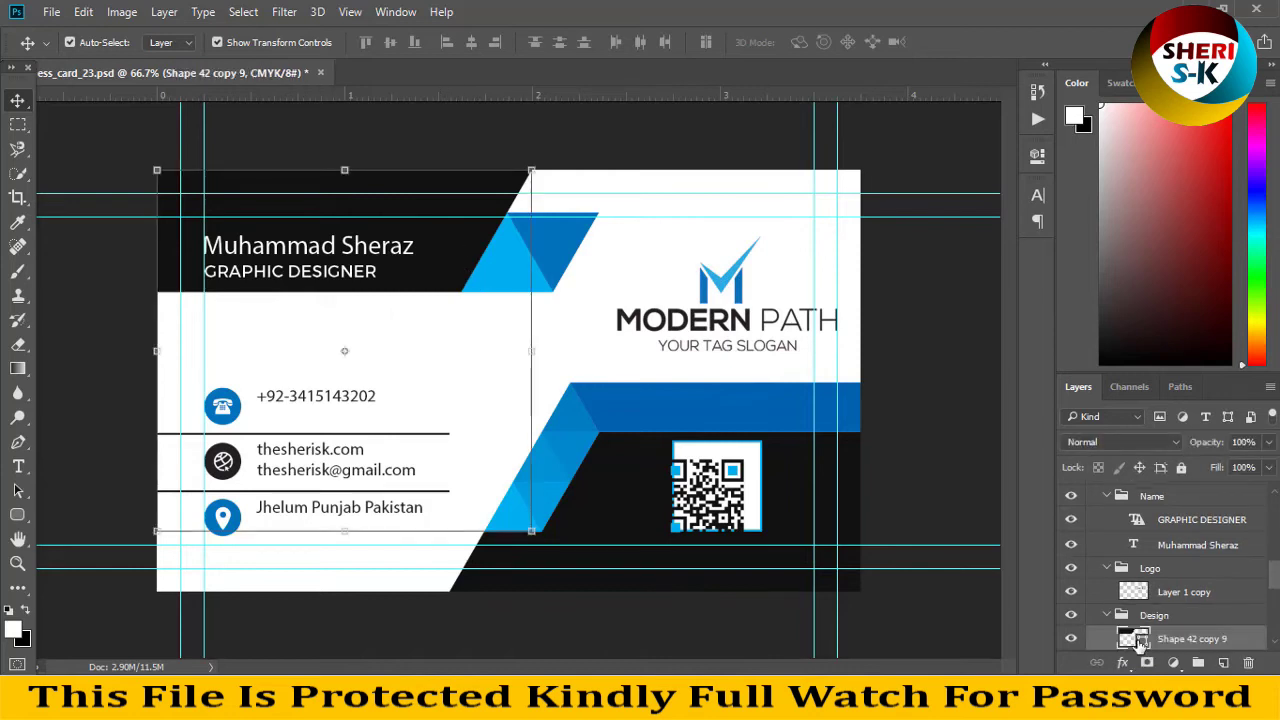
# - Recolor the top-left banner shape from black to dark red in the Color Picker
pyautogui.doubleClick(1137, 640)
pyautogui.moveTo(955, 279)
pyautogui.mouseDown()
pyautogui.moveTo(957, 220)
pyautogui.moveTo(968, 422)
pyautogui.moveTo(954, 212)
pyautogui.mouseUp()
pyautogui.click(922, 229)
pyautogui.click(915, 308)
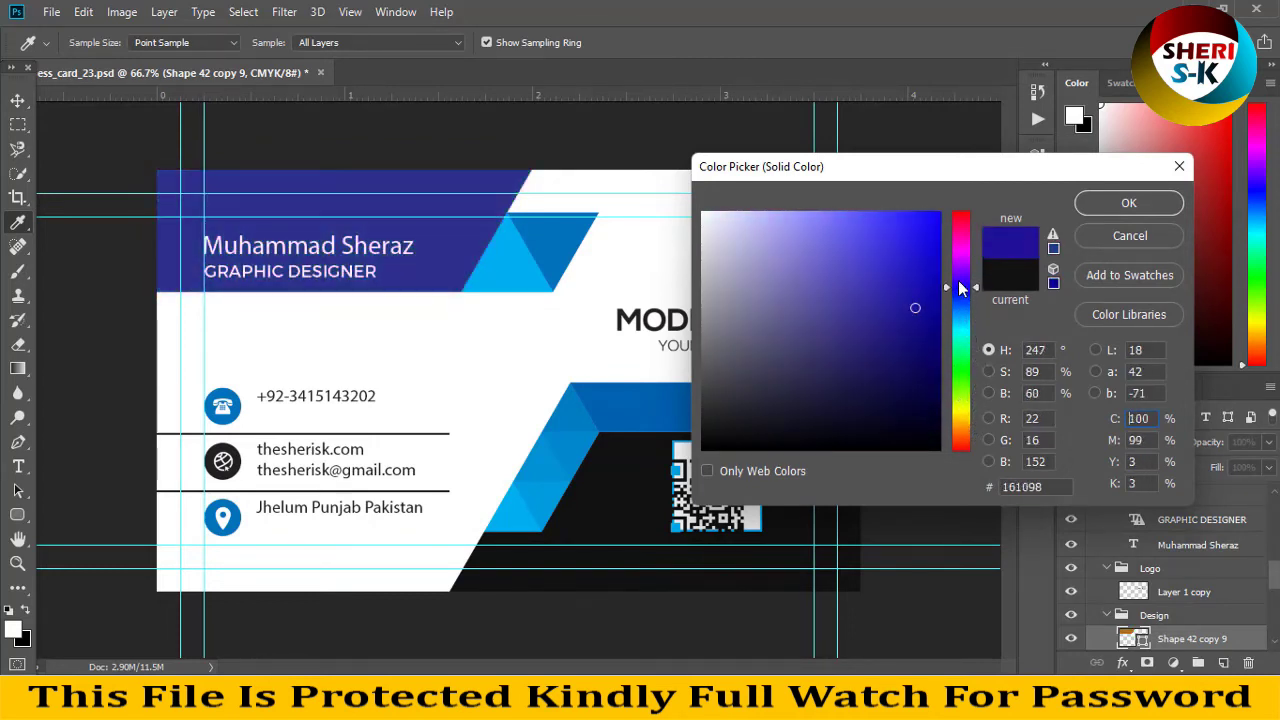
pyautogui.click(1106, 210)
pyautogui.press('v')
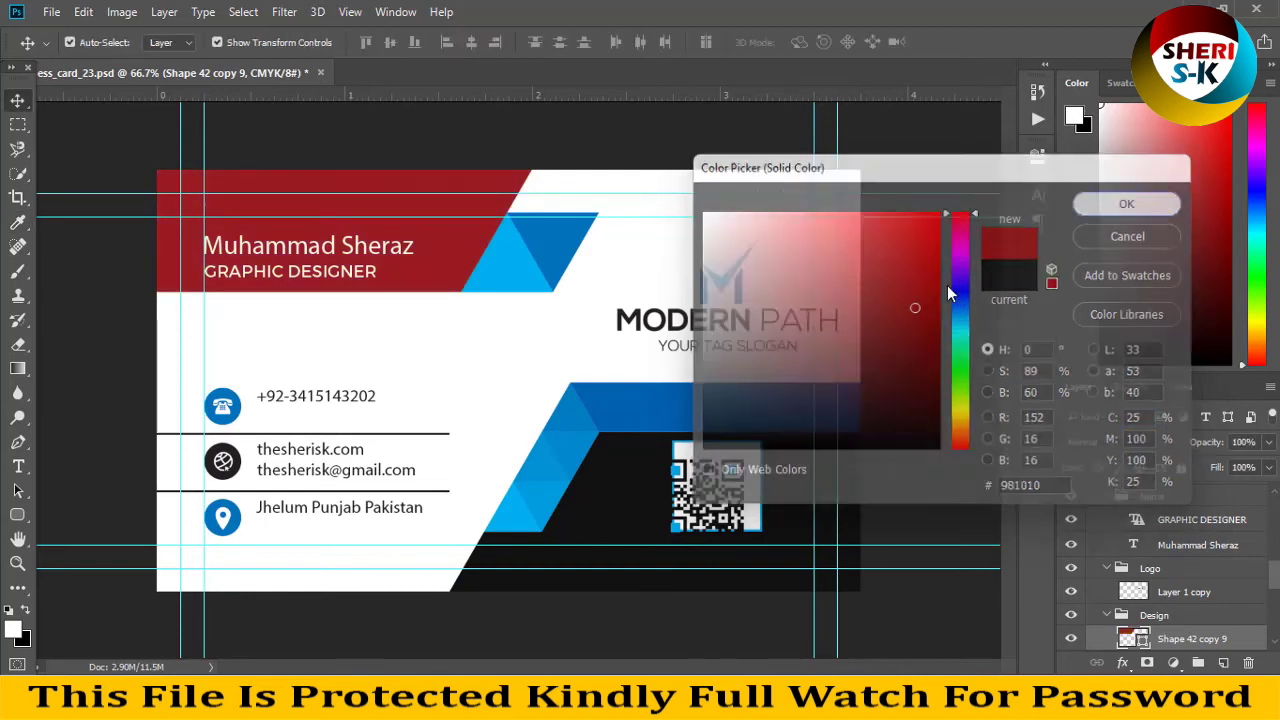
pyautogui.click(657, 408)
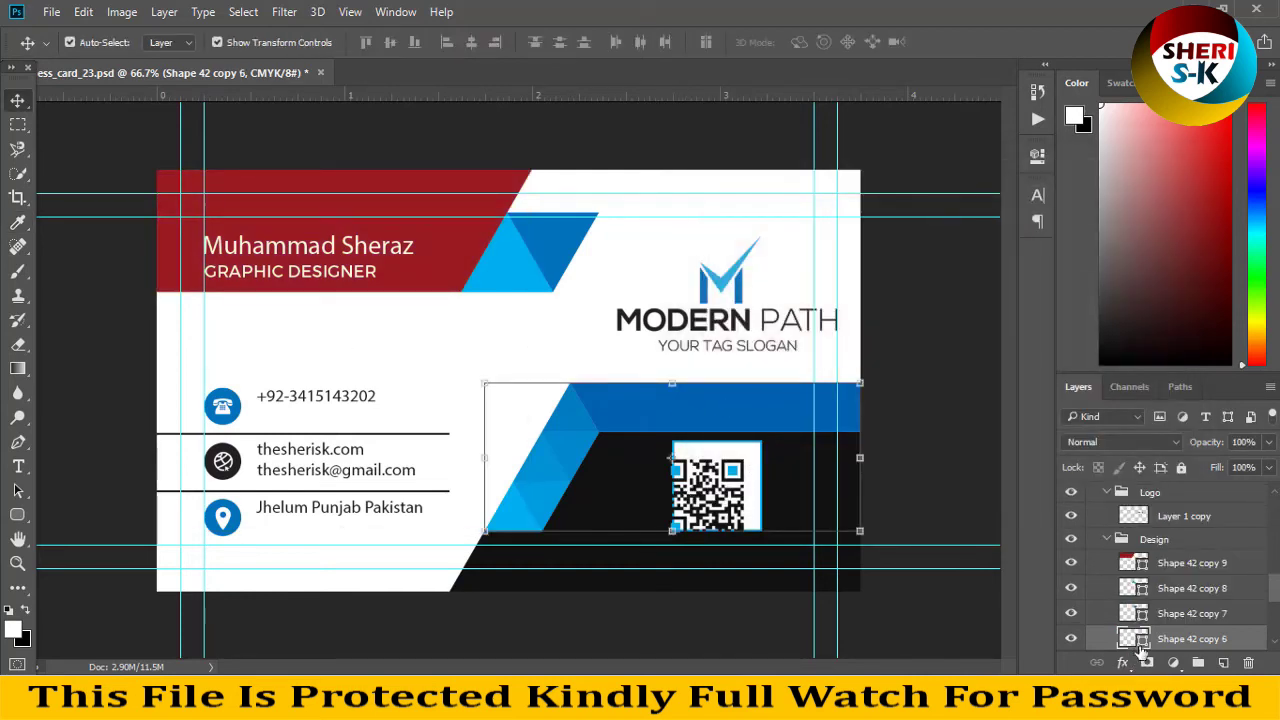
# - Toggle the blue band's visibility and apply a transform to a small blue triangle
pyautogui.click(1068, 640)
pyautogui.click(539, 510)
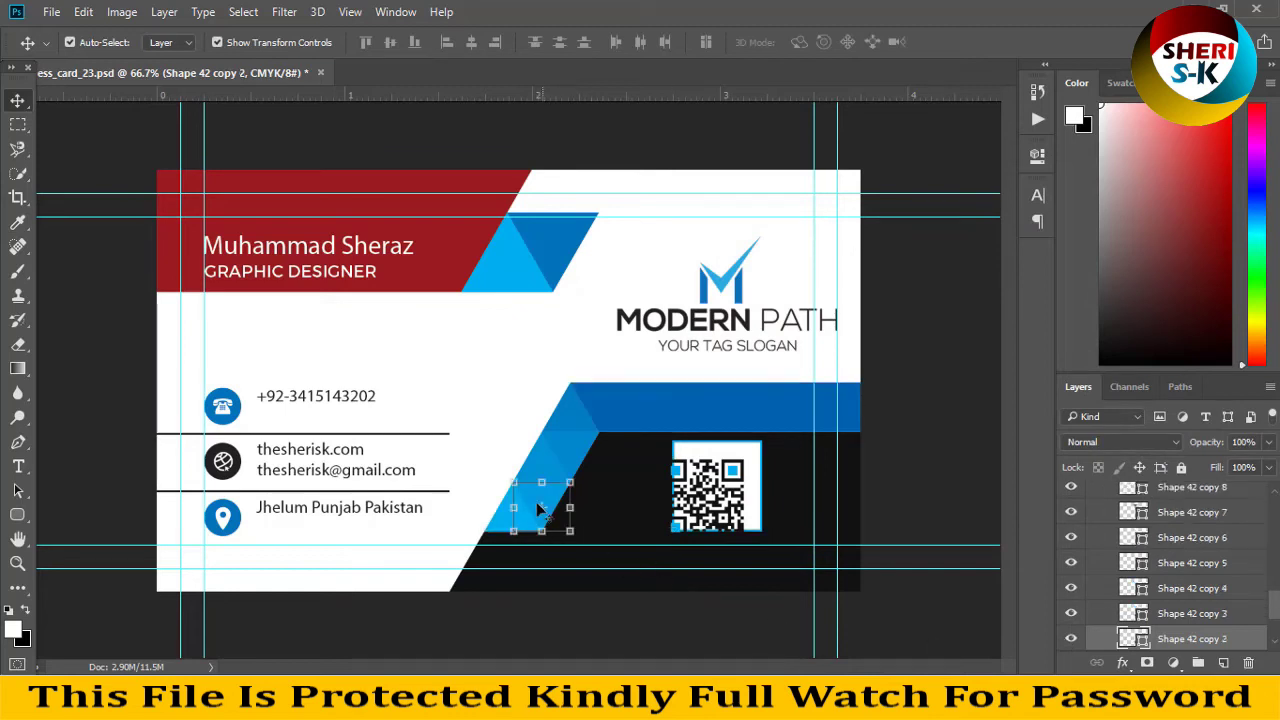
pyautogui.click(570, 448)
pyautogui.hotkey('ctrl', 't')
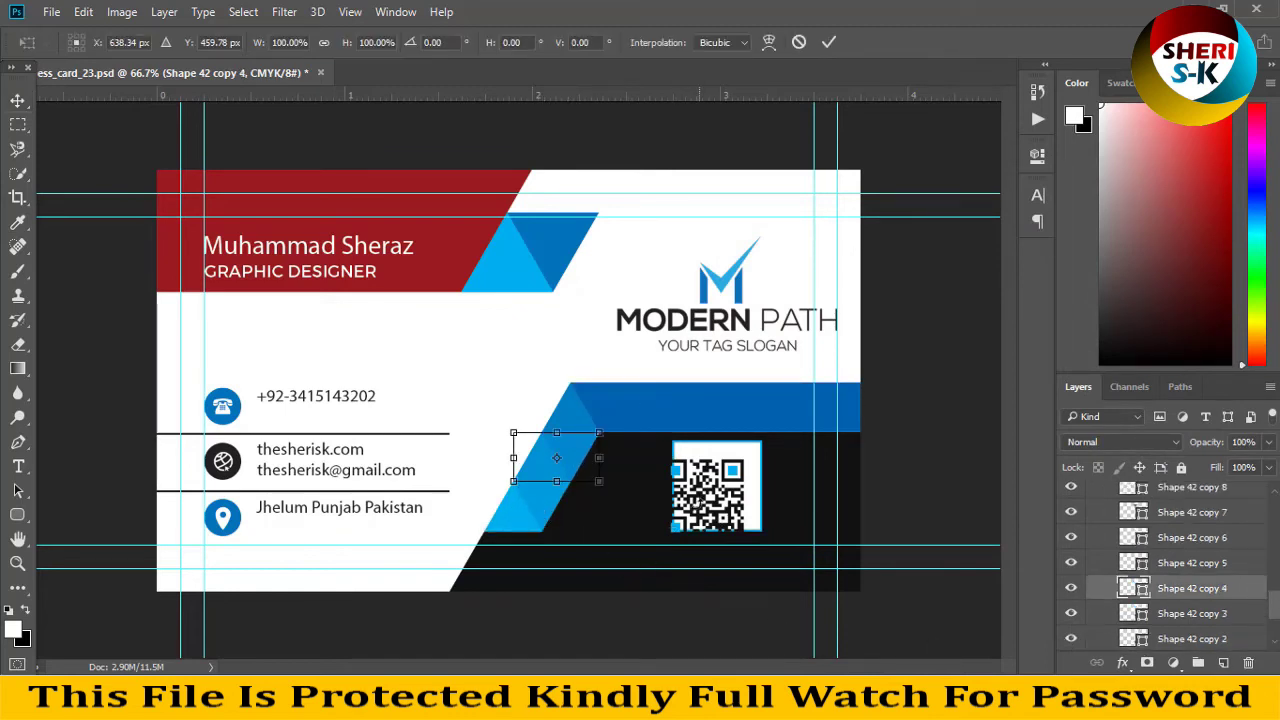
pyautogui.press('Return')
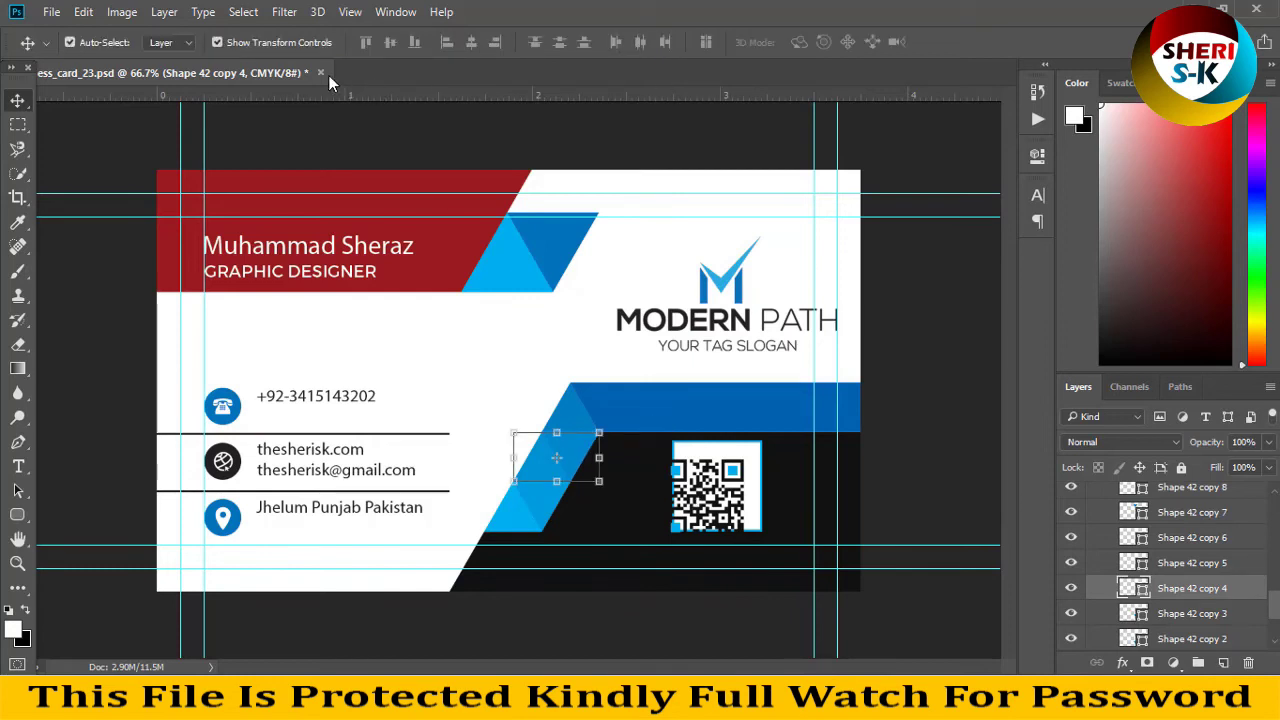
# - Close business_card_23 without saving and open business_card_16
pyautogui.click(321, 73)
pyautogui.click(642, 268)
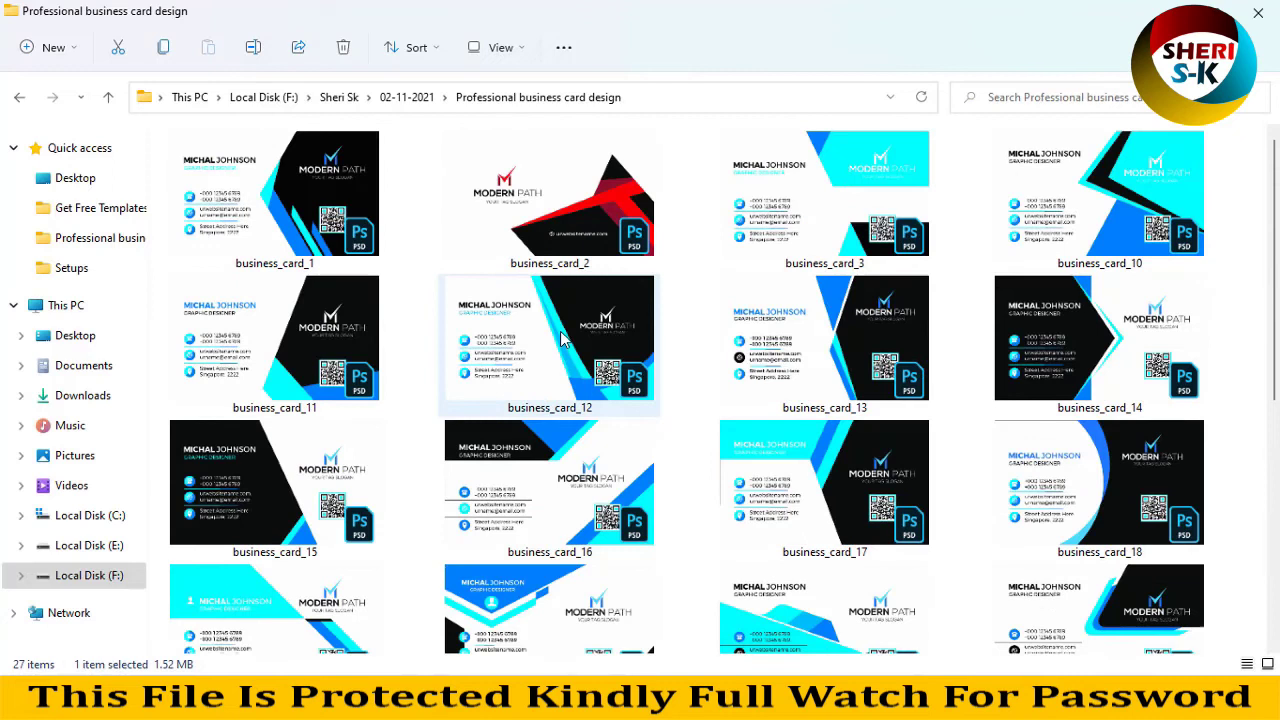
pyautogui.click(279, 487)
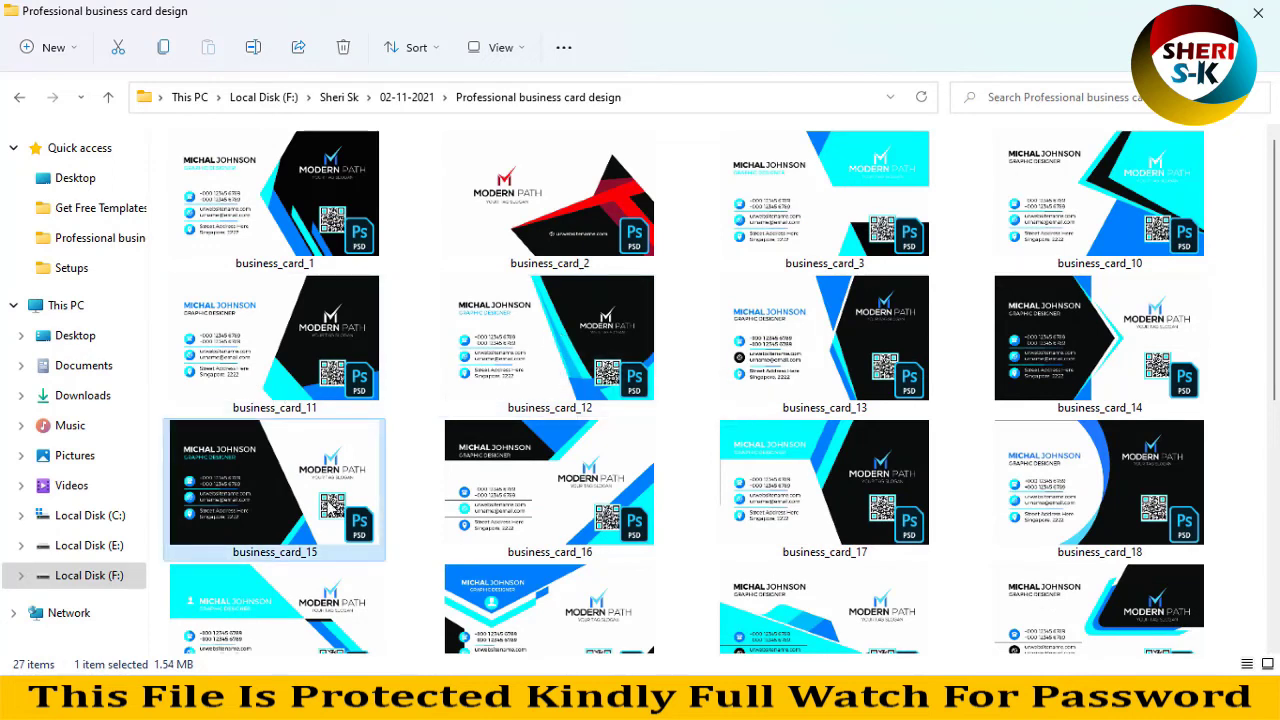
pyautogui.doubleClick(615, 459)
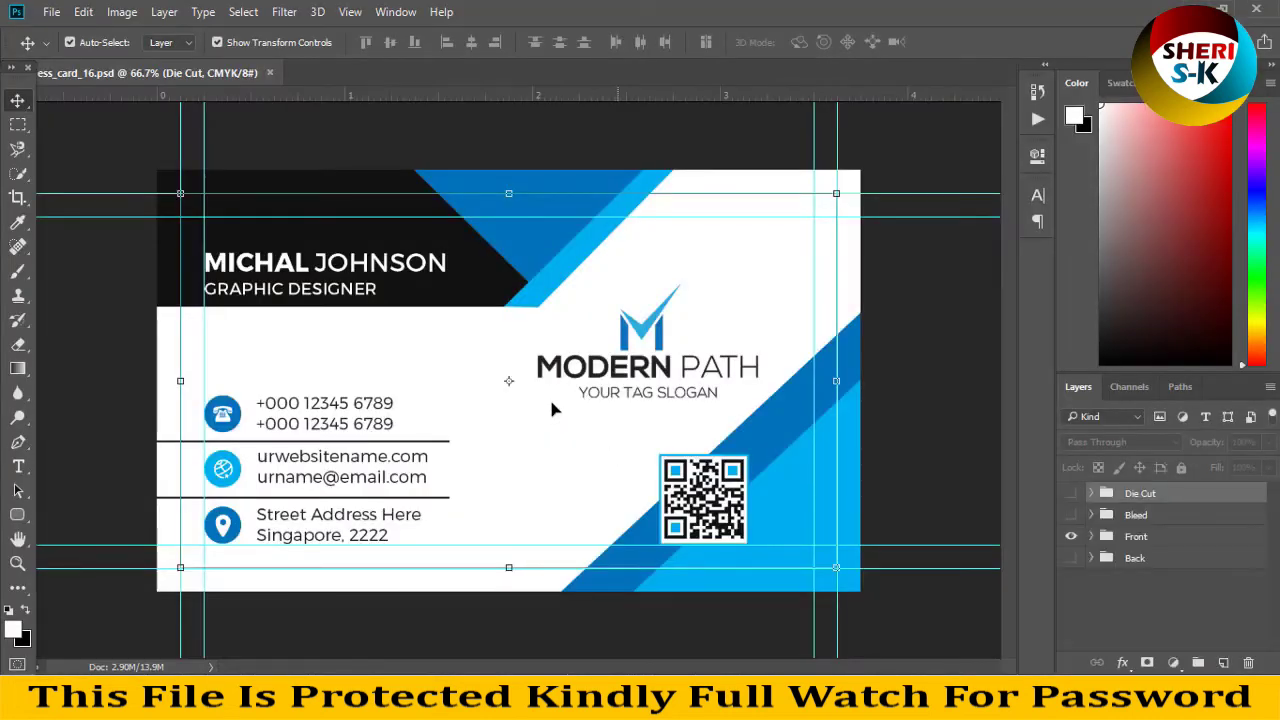
# - Drag the logo left and the dark blue diagonal stripe toward the card's centre
pyautogui.click(410, 288)
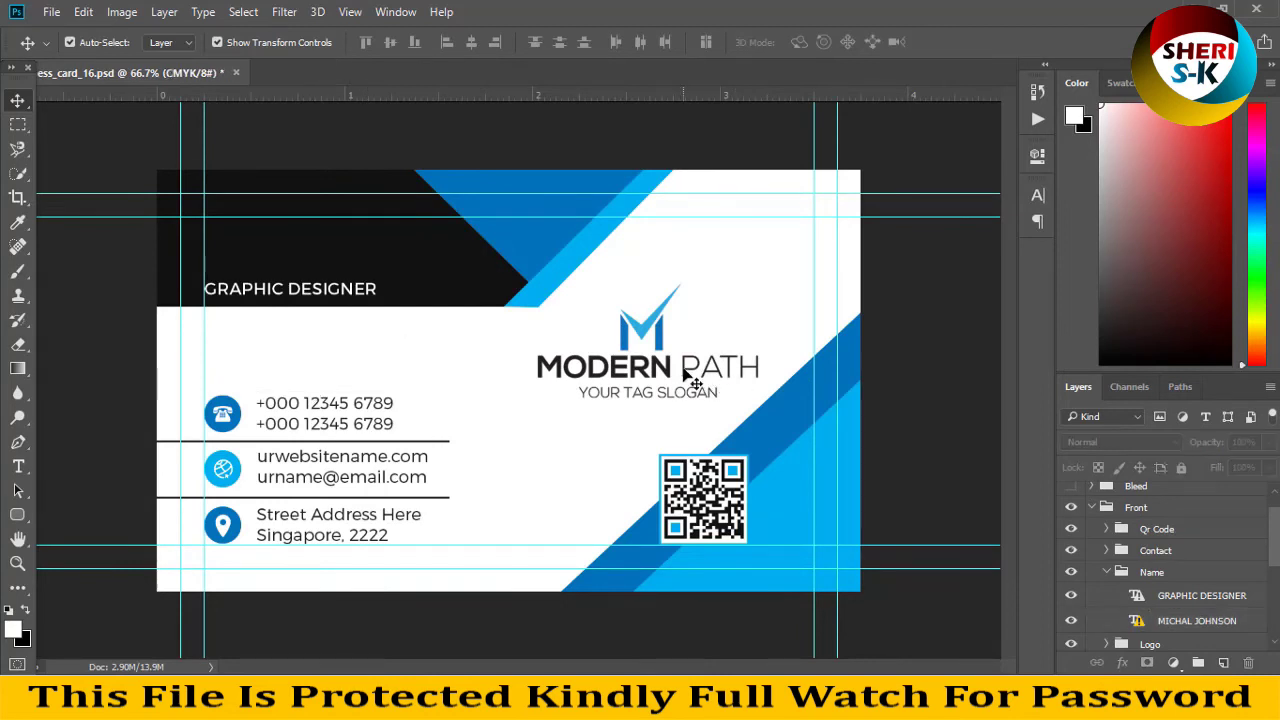
pyautogui.moveTo(711, 335)
pyautogui.mouseDown()
pyautogui.moveTo(578, 380)
pyautogui.moveTo(600, 341)
pyautogui.mouseUp()
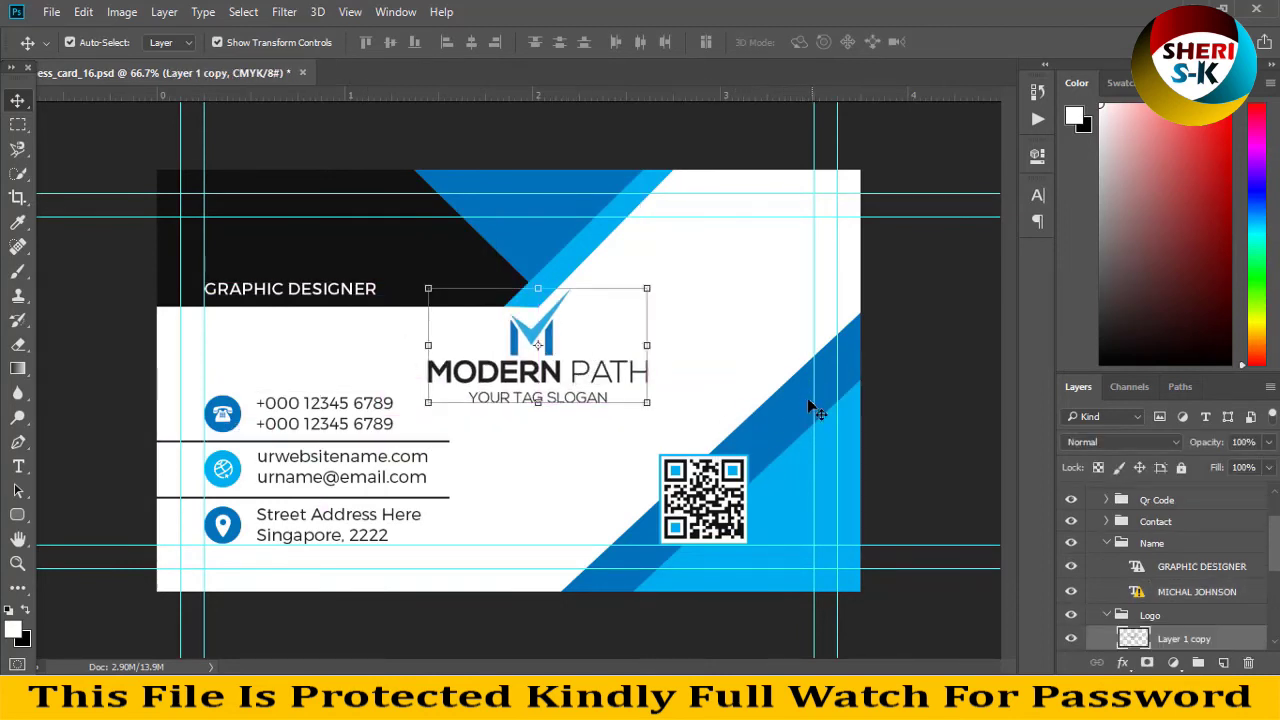
pyautogui.moveTo(795, 402); pyautogui.dragTo(662, 354)
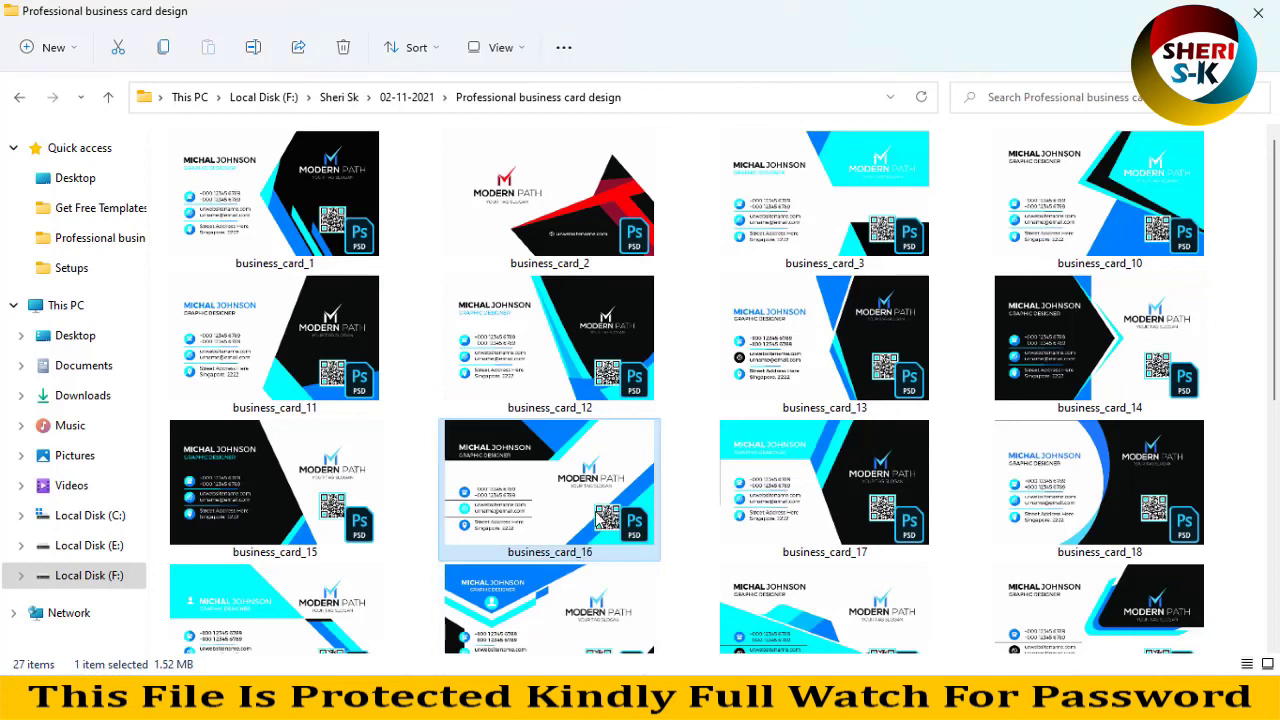
pyautogui.scroll(-3, 607, 511)
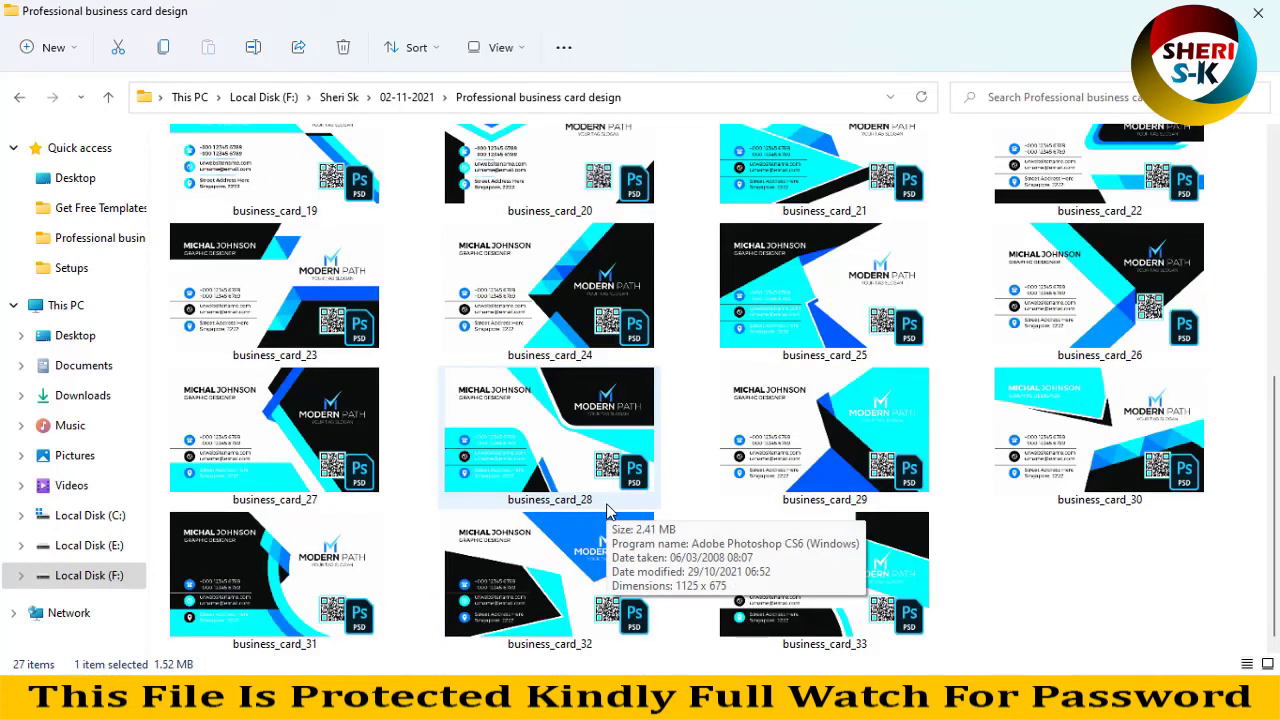
pyautogui.scroll(5, 607, 511)
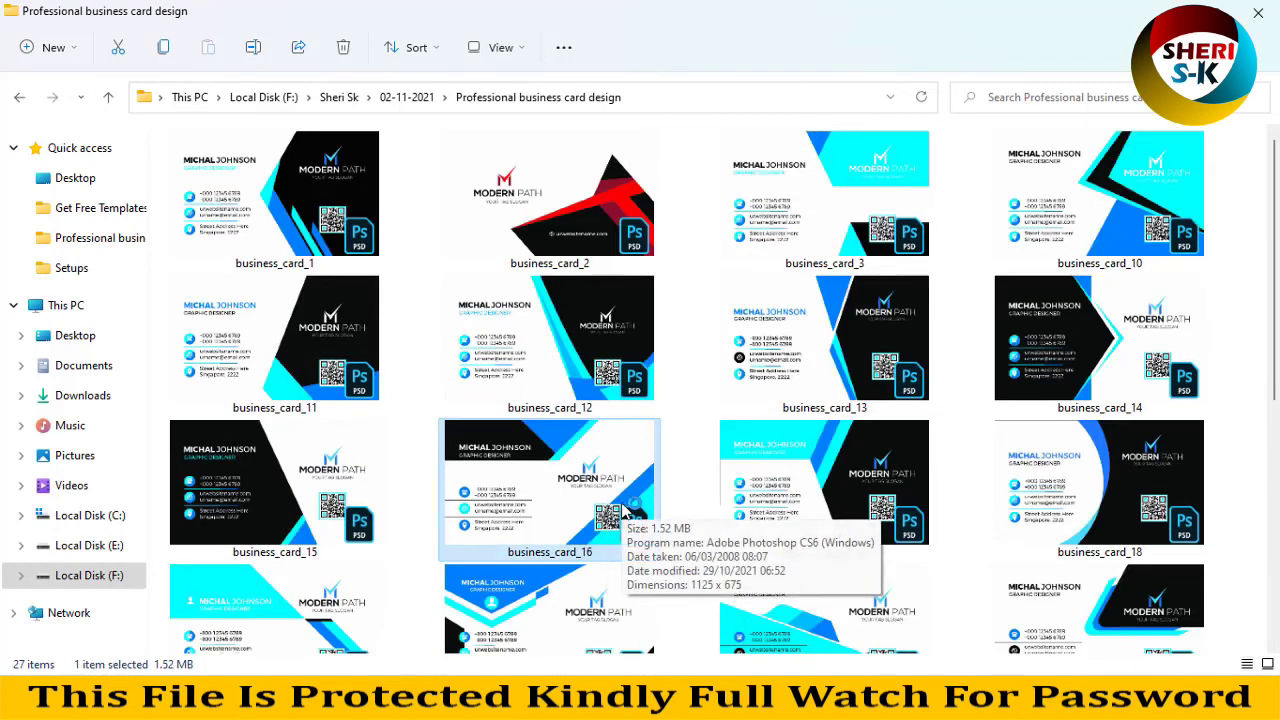